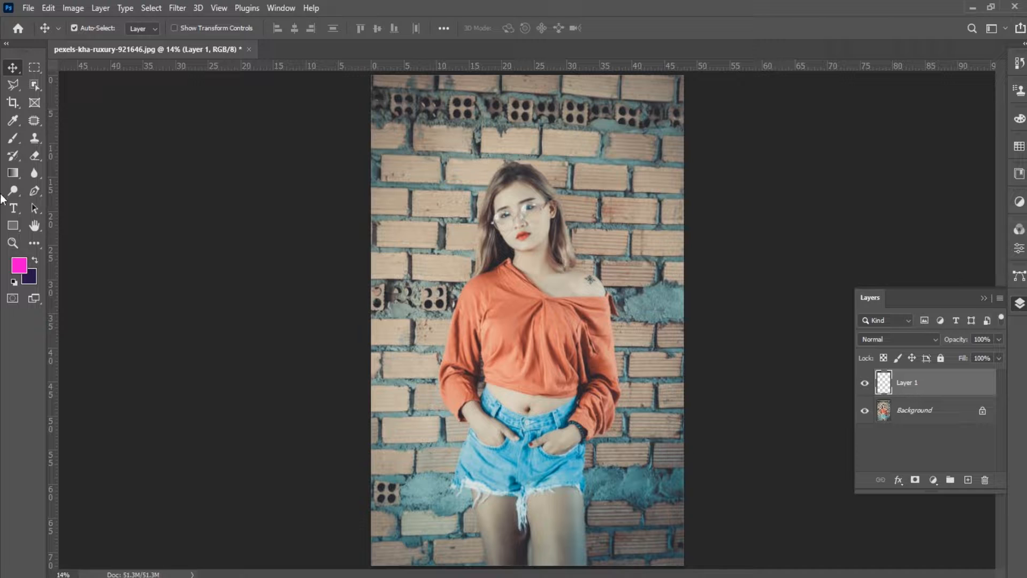
Choose the Clone Stamp tool and set its clone source to flip horizontally.
drag(37, 142, 79, 139)
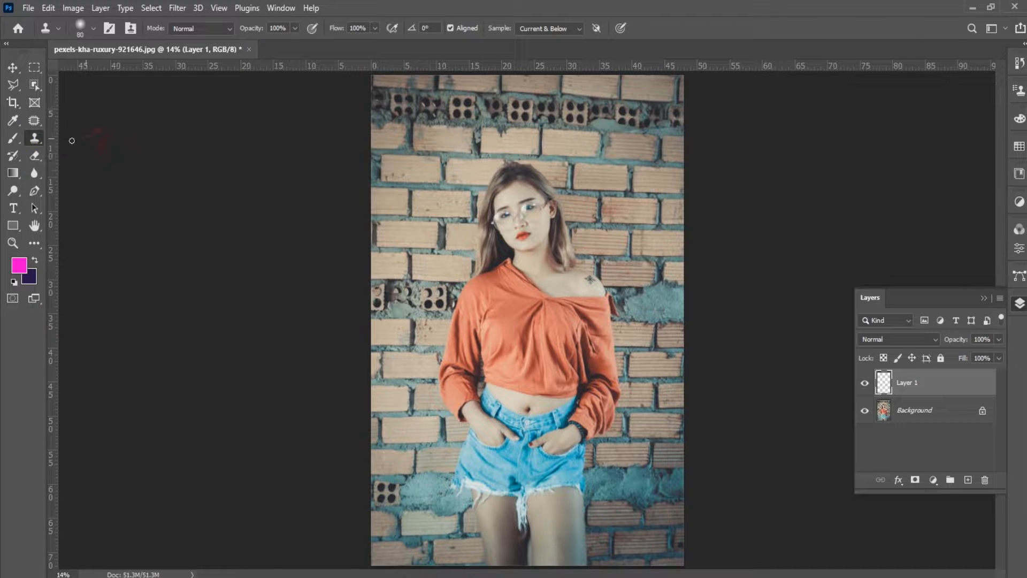
click(275, 6)
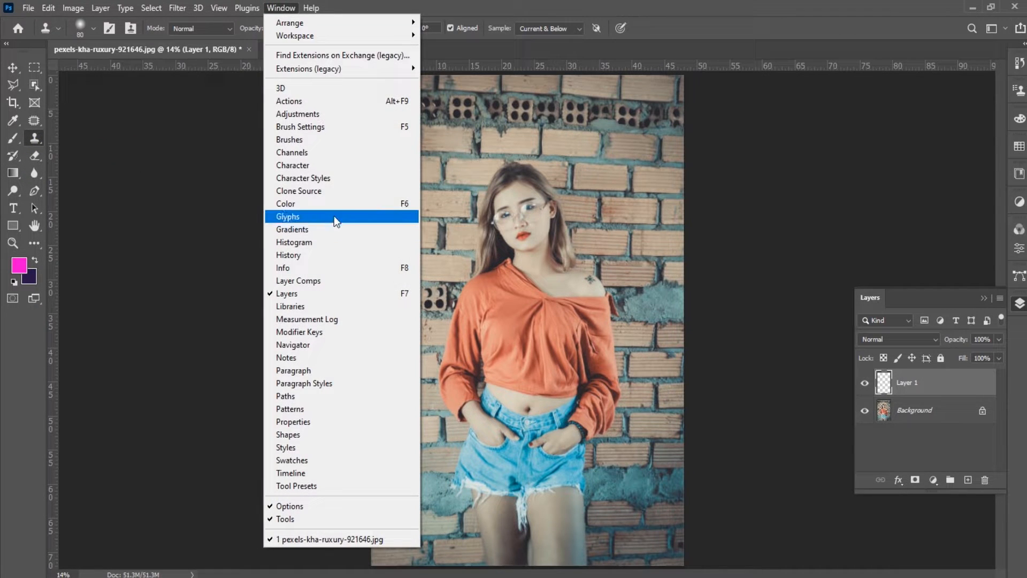
click(286, 193)
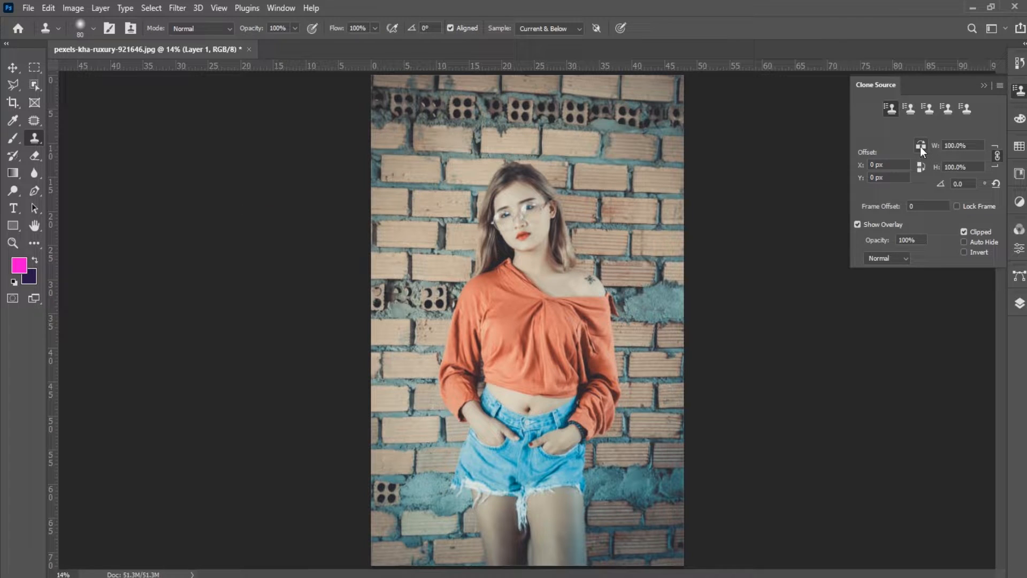
click(1019, 306)
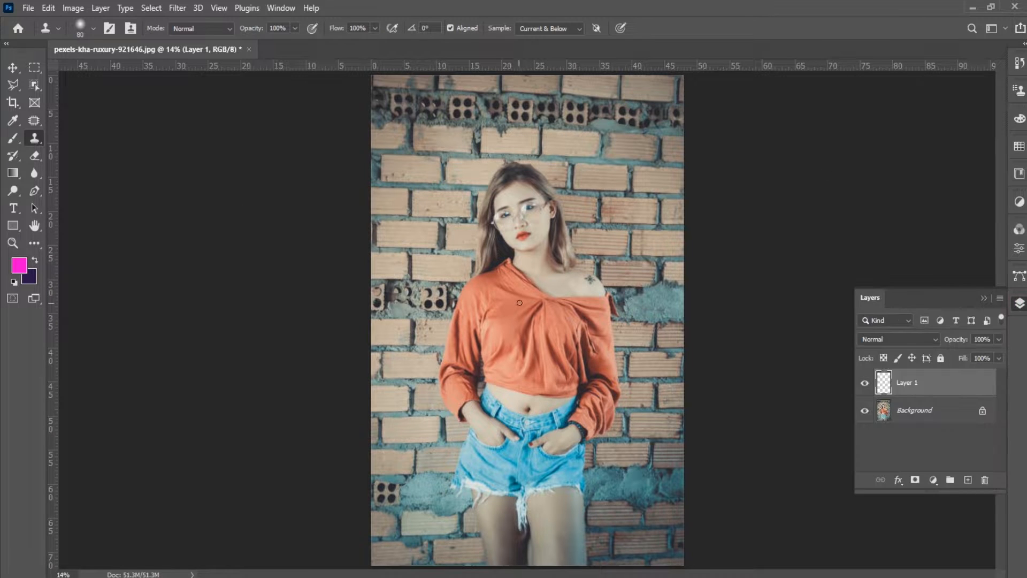
Add a horizontal guide across the photo, level with the blouse's top edge below the bare shoulder.
scroll(604, 296, up, 8)
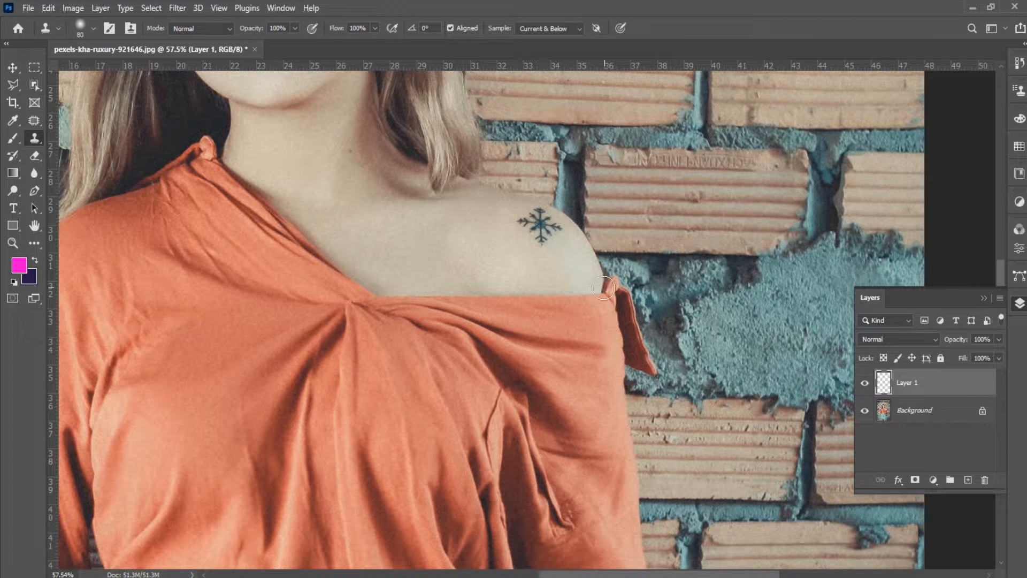
scroll(604, 296, down, 4)
drag(422, 62, 445, 292)
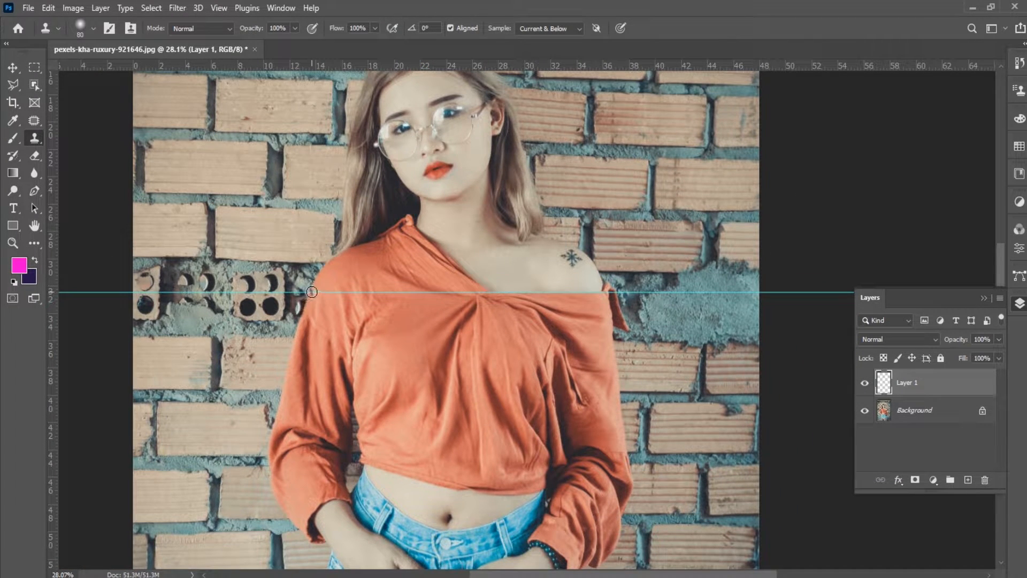
Clone the mirrored bare shoulder over the orange fabric on the covered shoulder, above the guide, on Layer 1.
scroll(313, 291, up, 4)
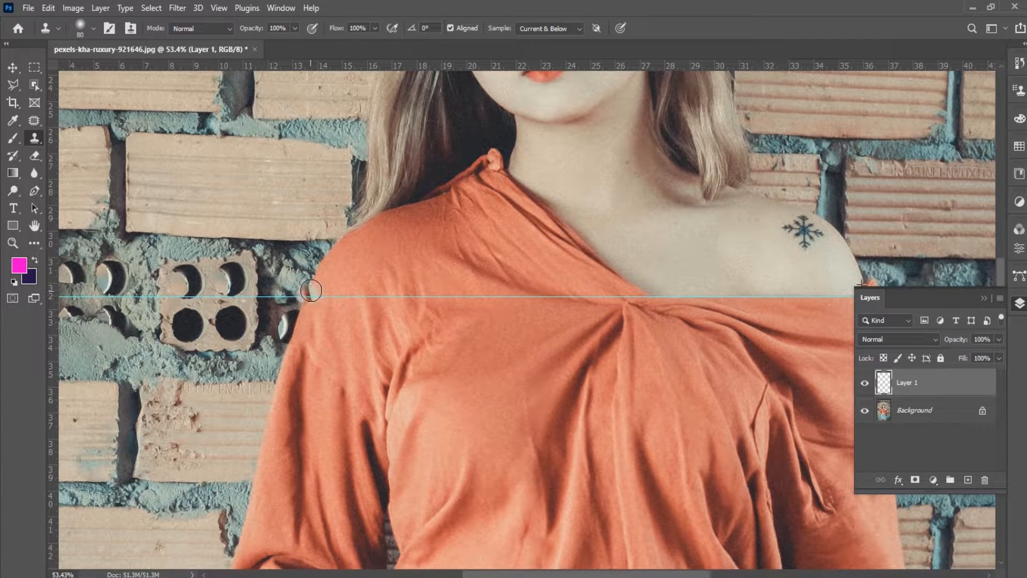
drag(327, 269, 342, 256)
drag(326, 293, 565, 293)
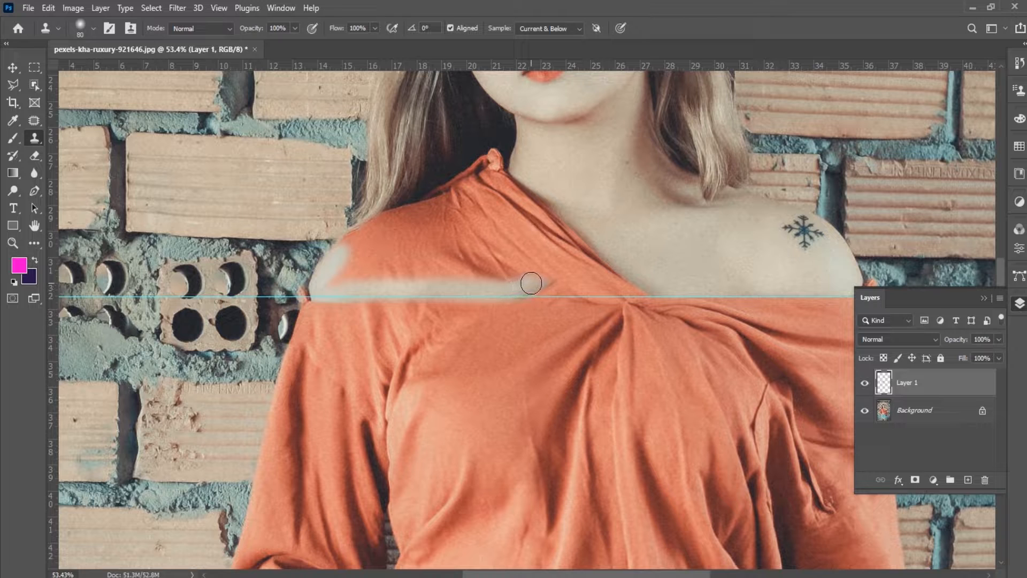
mouse_move(541, 282)
mouse_down()
mouse_move(337, 282)
mouse_move(348, 251)
mouse_move(510, 262)
mouse_move(465, 222)
mouse_move(494, 252)
mouse_up()
mouse_move(461, 216)
mouse_down()
mouse_move(448, 199)
mouse_move(347, 249)
mouse_move(429, 239)
mouse_move(437, 226)
mouse_move(392, 238)
mouse_move(437, 222)
mouse_move(458, 248)
mouse_move(437, 250)
mouse_move(495, 263)
mouse_move(458, 225)
mouse_up()
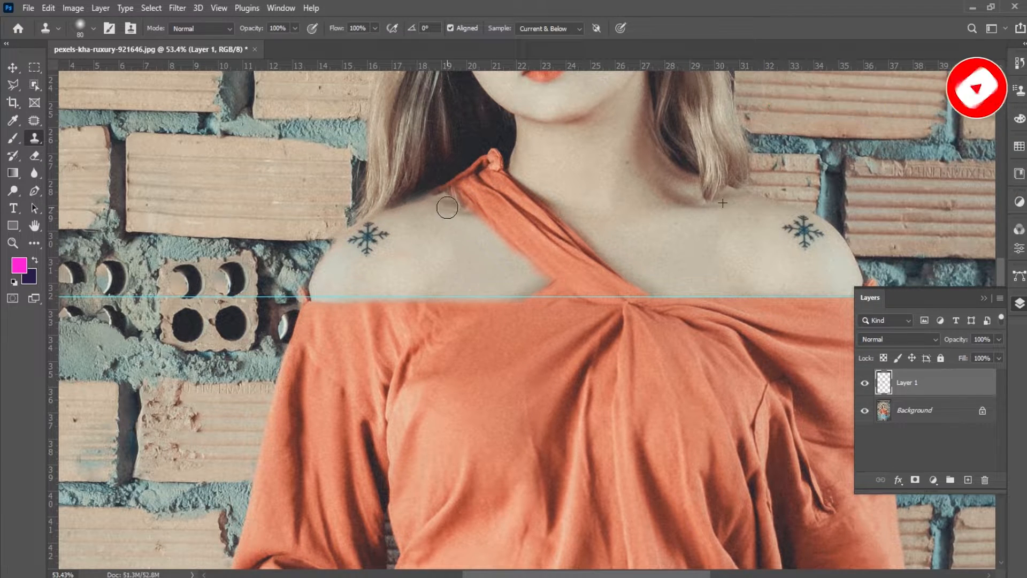
scroll(457, 228, up, 5)
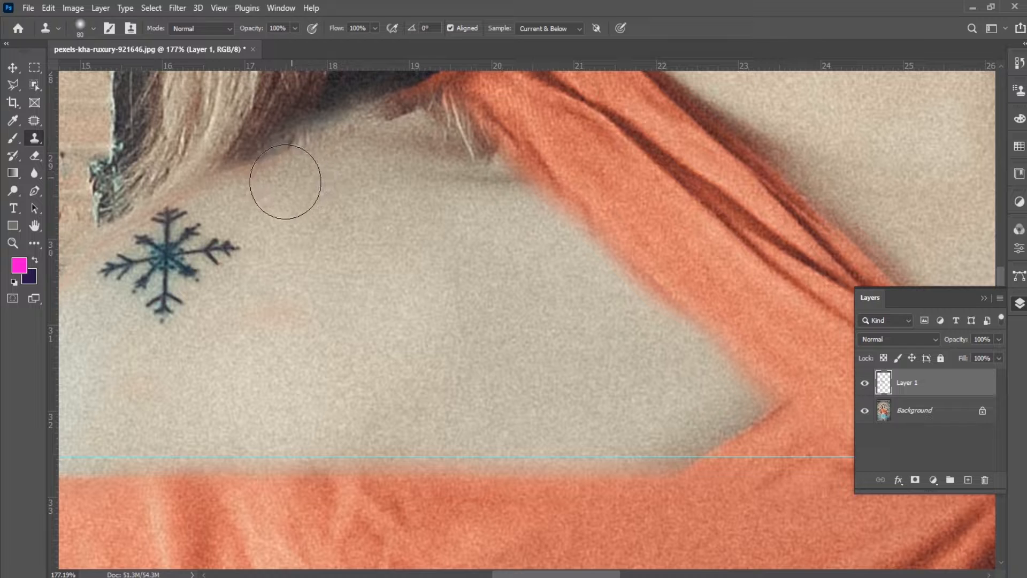
Clone the mirrored orange collar strap onto the opposite side of the chest so the straps form a symmetrical V-neckline.
scroll(271, 256, down, 4)
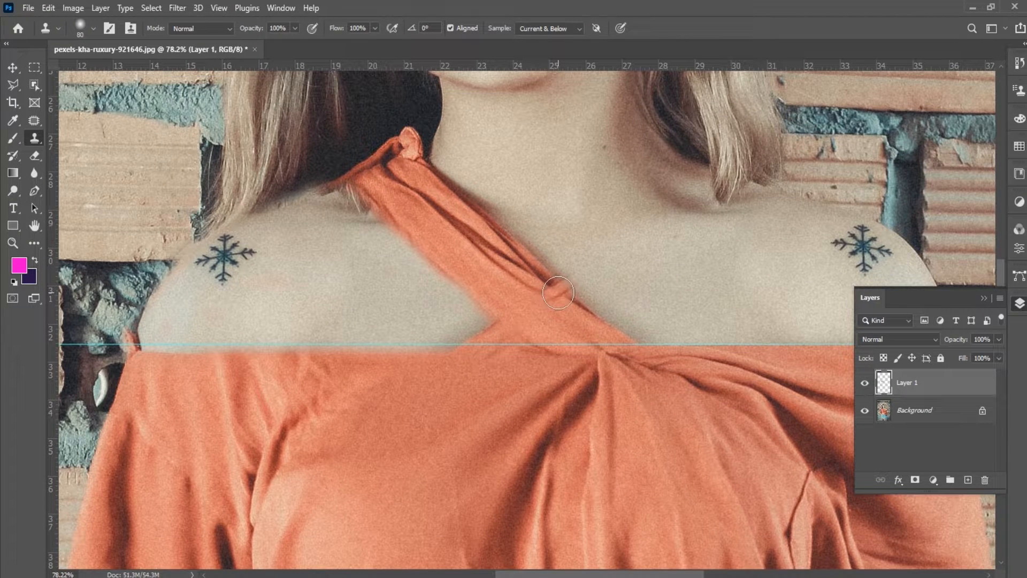
drag(564, 289, 696, 181)
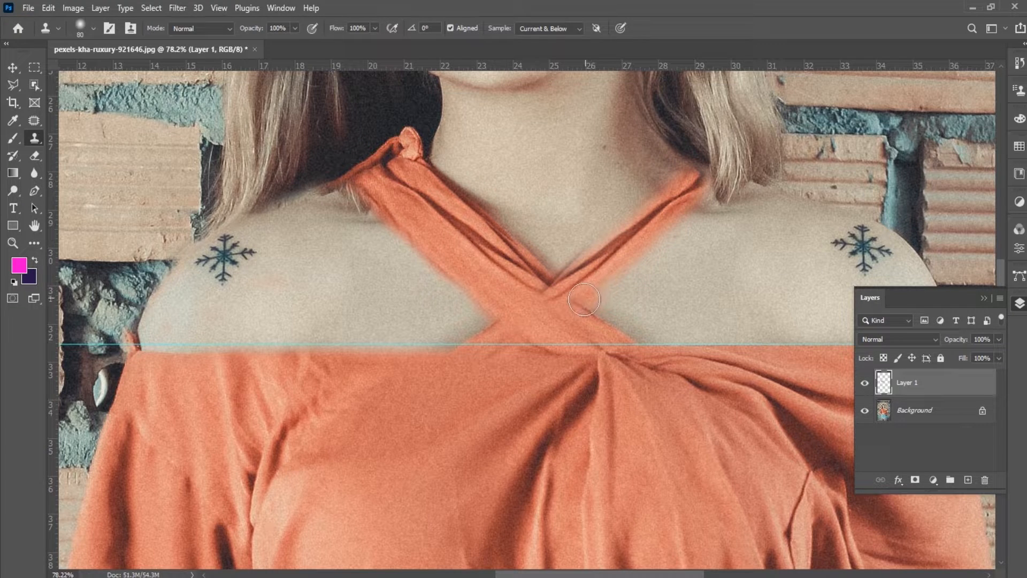
mouse_move(584, 305)
mouse_down()
mouse_move(719, 185)
mouse_move(706, 163)
mouse_move(742, 185)
mouse_move(746, 203)
mouse_move(674, 251)
mouse_up()
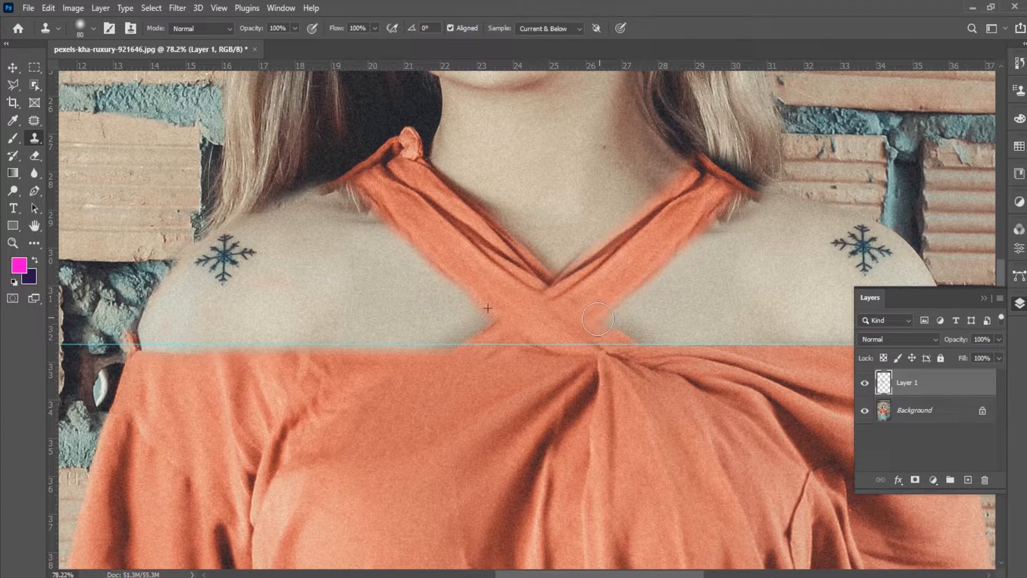
drag(660, 256, 598, 311)
mouse_move(626, 284)
mouse_down()
mouse_move(617, 256)
mouse_move(568, 273)
mouse_move(697, 170)
mouse_up()
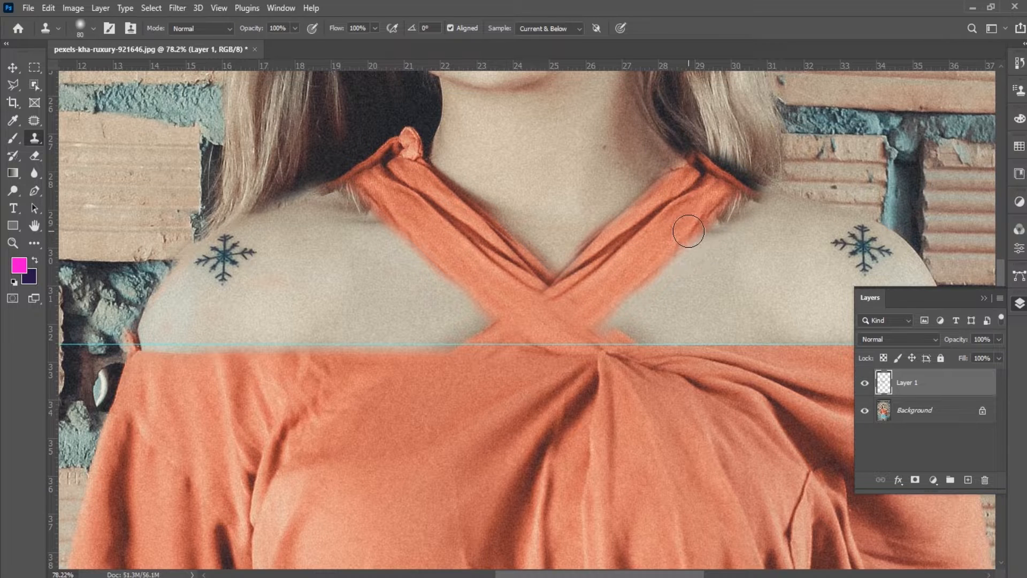
Add a layer mask to Layer 1.
scroll(688, 231, down, 3)
scroll(695, 231, up, 1)
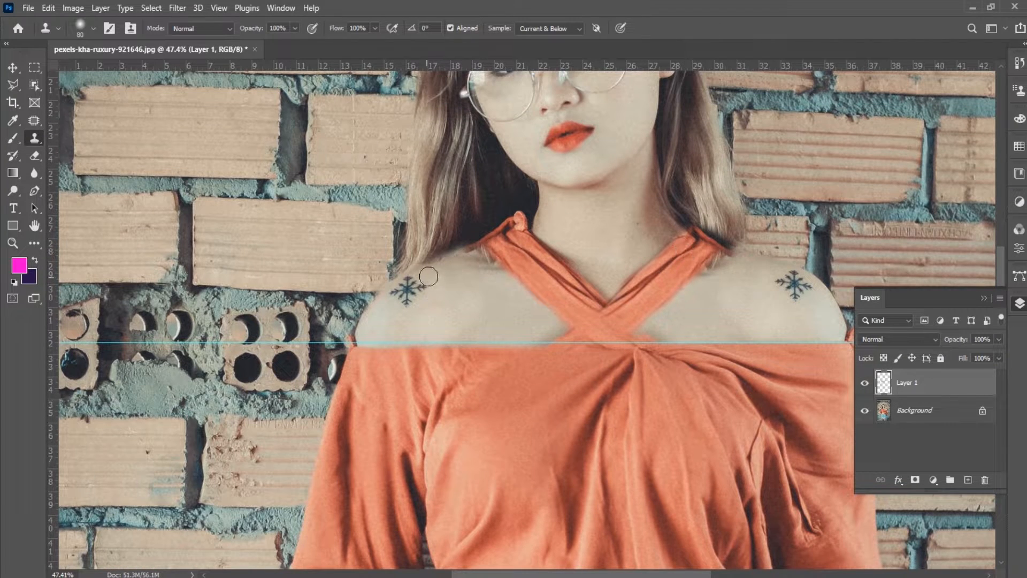
scroll(620, 357, up, 1)
key(e)
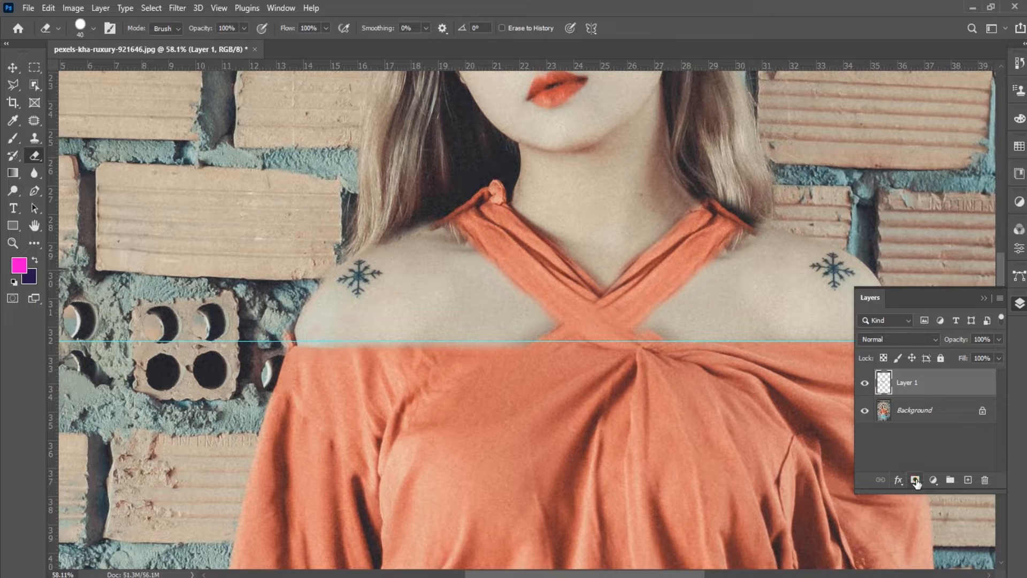
click(915, 480)
Paint black on the mask with a soft 70 px brush to remove the cloned hair strands along the original strap.
scroll(444, 243, up, 5)
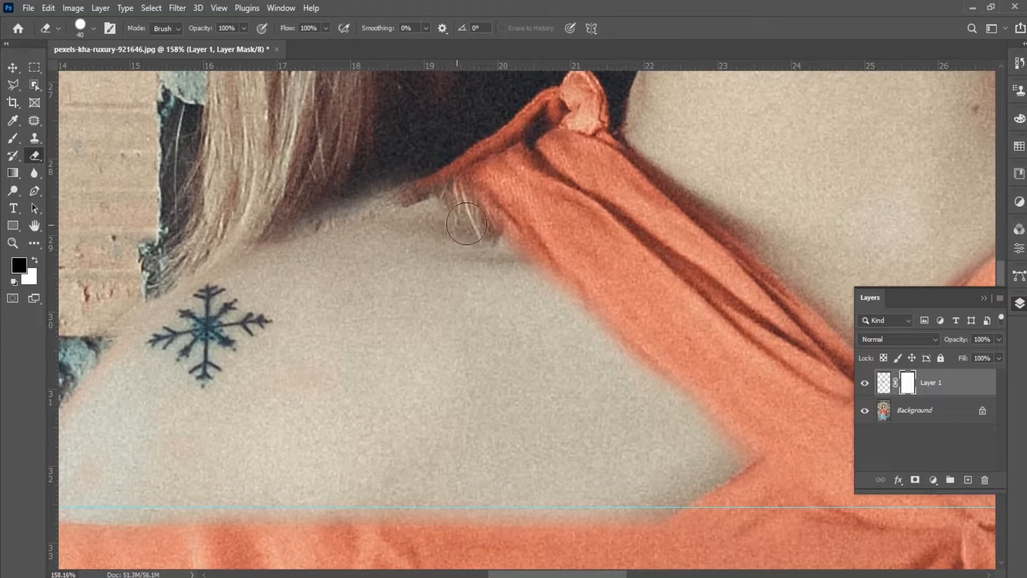
key(b)
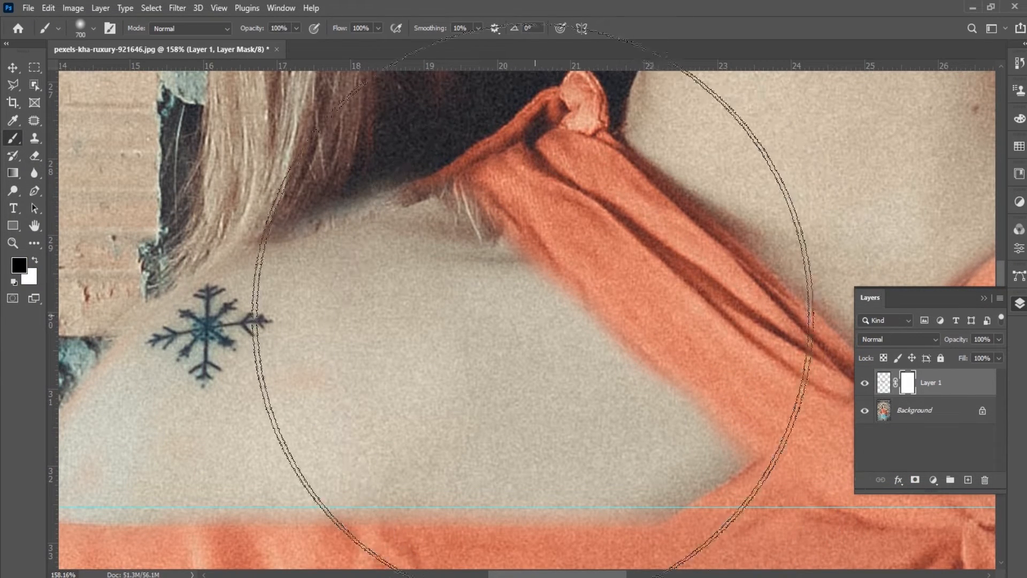
key(bracketleft)
key(bracketleft)
key(bracketleft)
key(bracketleft)
key(bracketleft)
key(bracketleft)
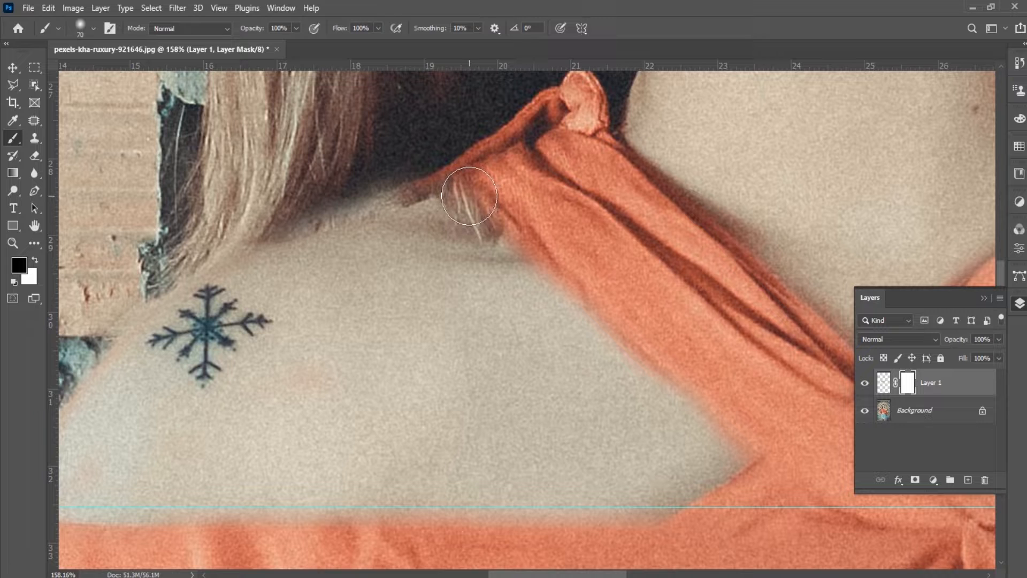
mouse_move(466, 192)
mouse_down()
mouse_move(669, 376)
mouse_move(759, 435)
mouse_up()
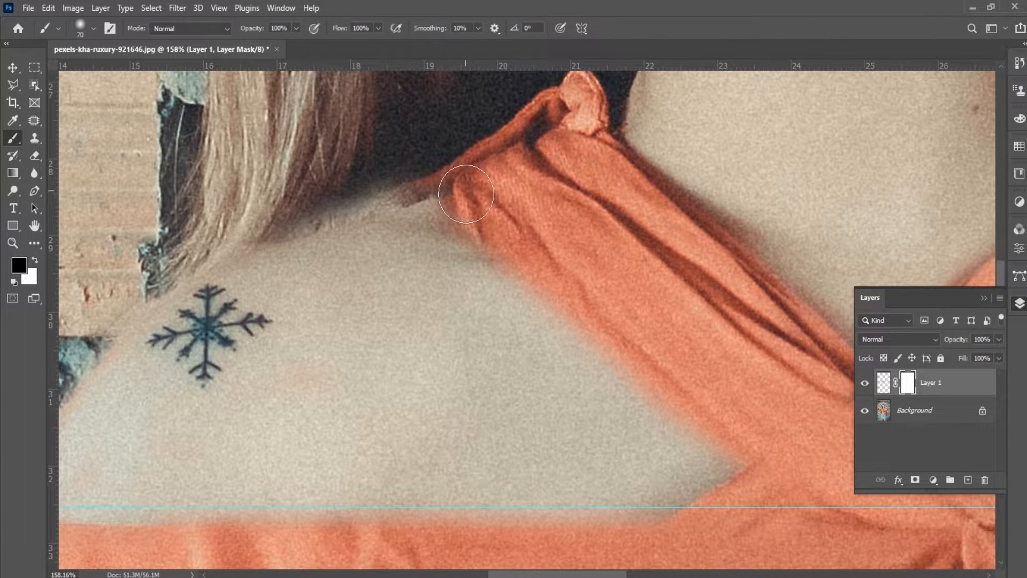
Mask out the cloned collar end that overlaps the hair at the top of the mirrored strap.
scroll(465, 193, down, 5)
scroll(792, 214, up, 3)
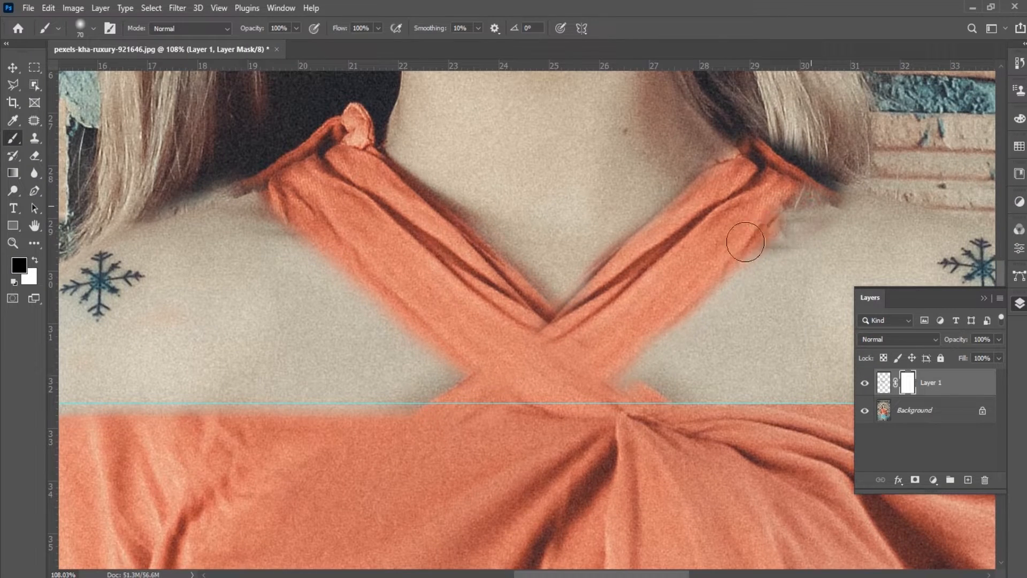
mouse_move(773, 142)
mouse_down()
mouse_move(834, 181)
mouse_move(749, 144)
mouse_up()
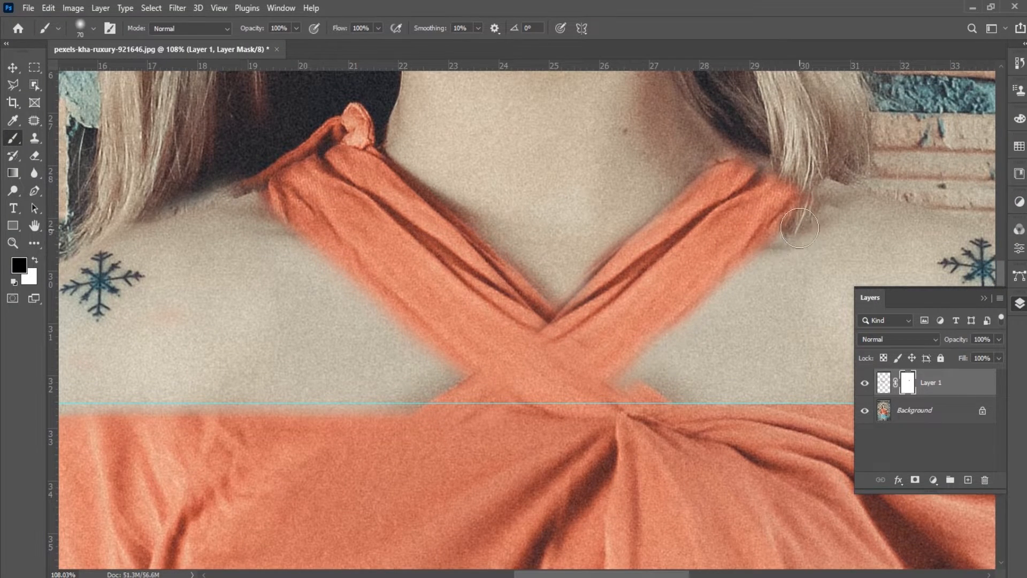
scroll(799, 229, down, 4)
scroll(776, 224, up, 6)
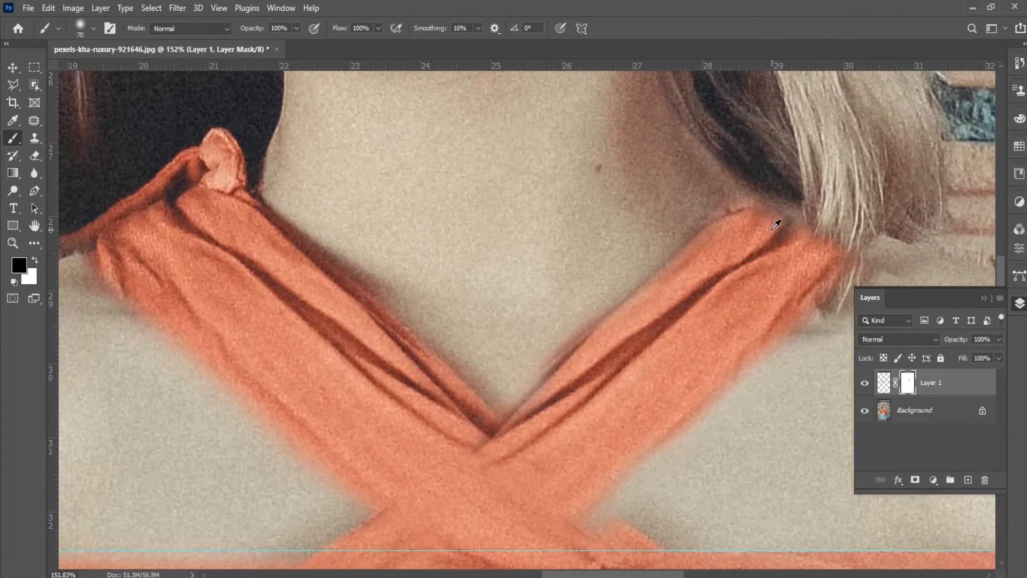
Refine the mask where the mirrored strap meets the hair, using a 20 px brush in black and white.
scroll(776, 225, up, 3)
key(bracketleft)
key(bracketleft)
key(bracketleft)
key(bracketleft)
key(bracketleft)
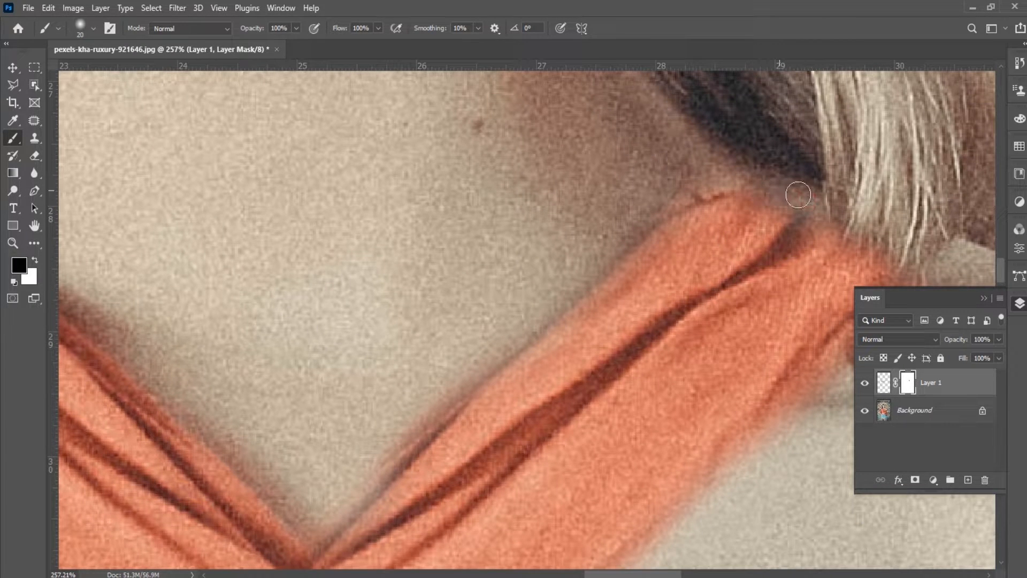
drag(797, 195, 742, 190)
key(x)
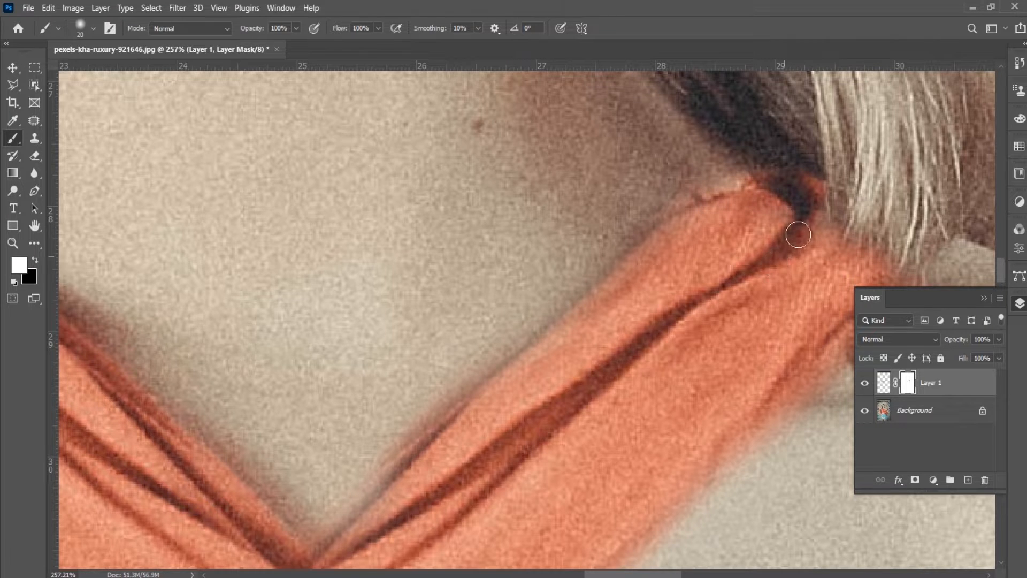
scroll(738, 232, down, 5)
scroll(727, 236, down, 1)
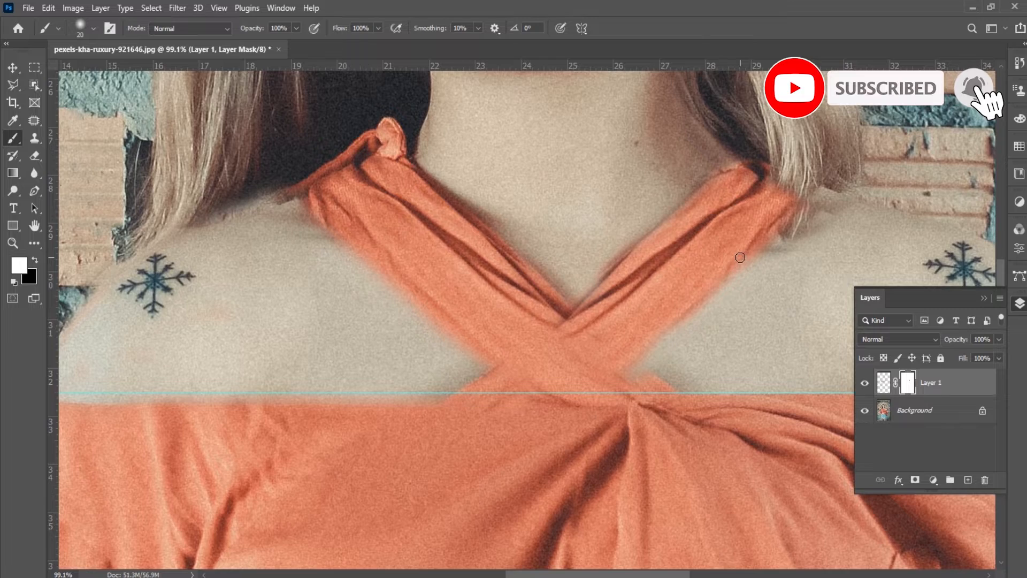
Target Layer 1's image content instead of its mask and choose the Patch tool.
key(ctrl+0)
scroll(550, 267, up, 4)
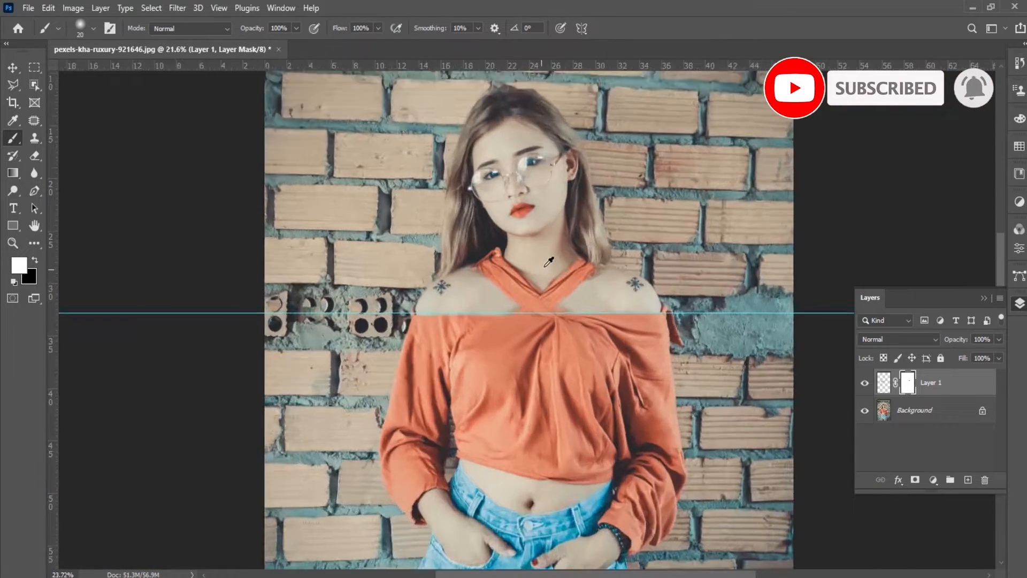
scroll(699, 300, up, 1)
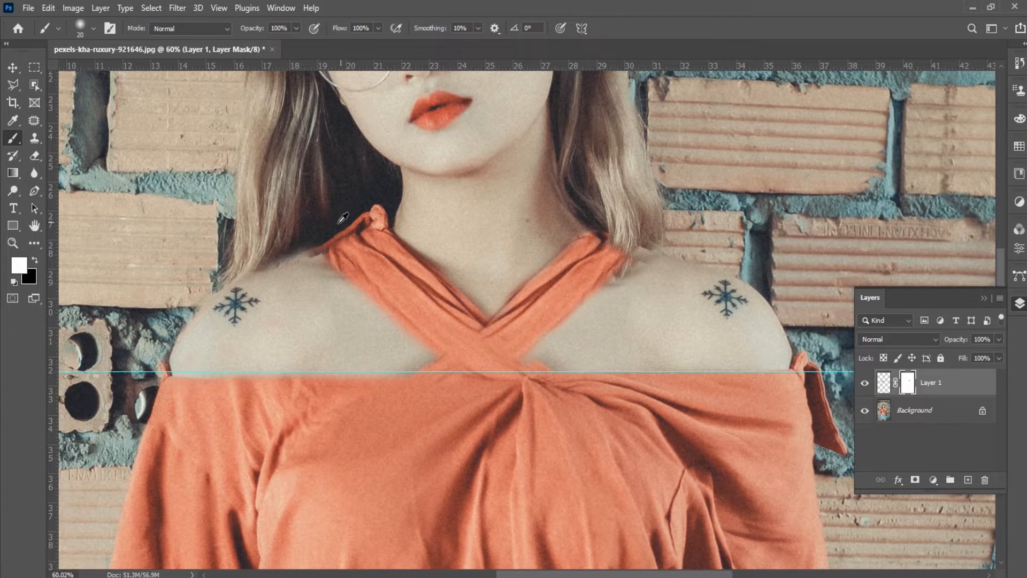
scroll(343, 218, up, 3)
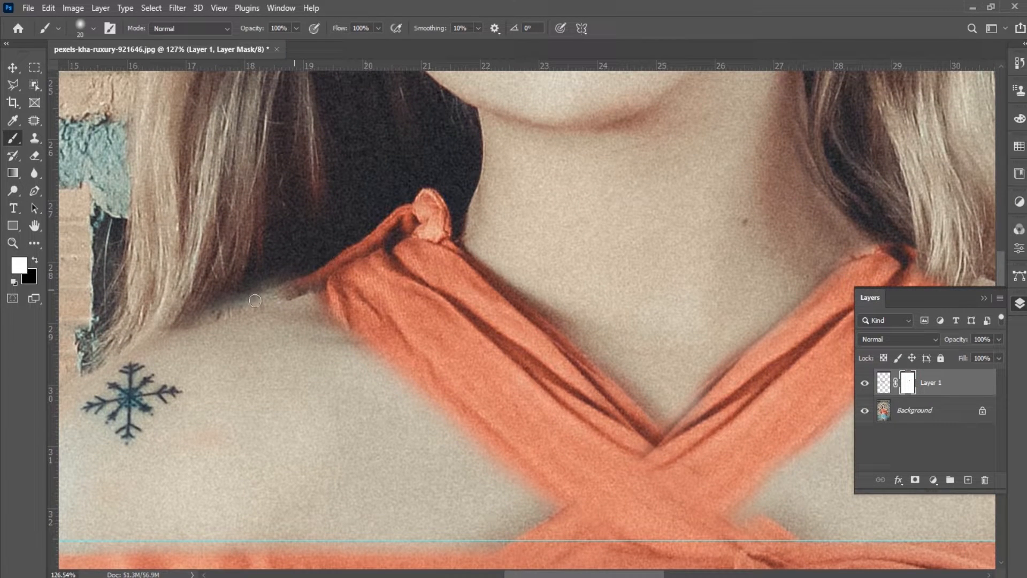
key(ctrl+2)
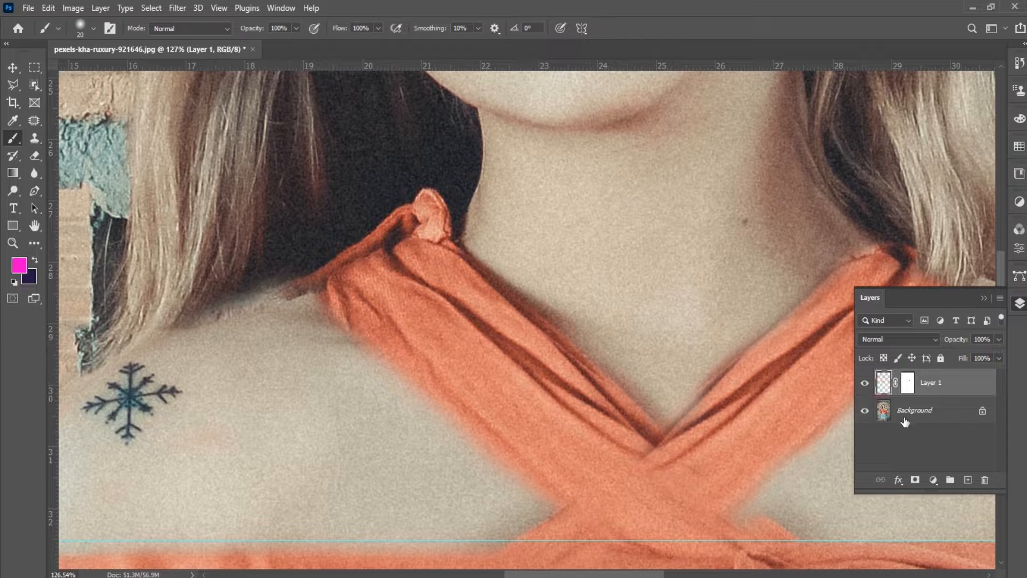
click(34, 120)
Toggle Layer 1's visibility to compare the retouched neckline with the original photo.
scroll(257, 293, down, 3)
click(864, 383)
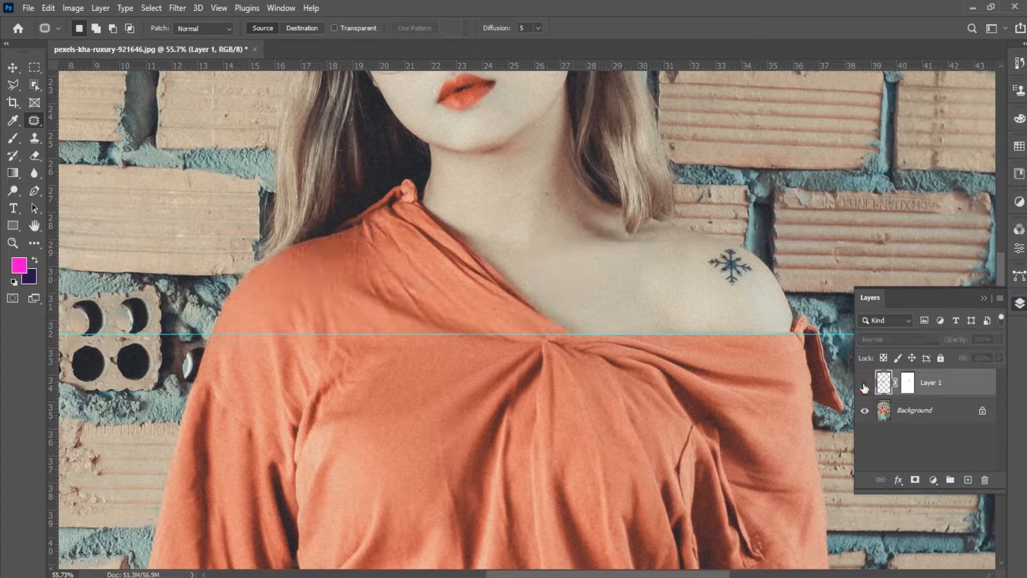
click(864, 383)
click(865, 383)
click(864, 383)
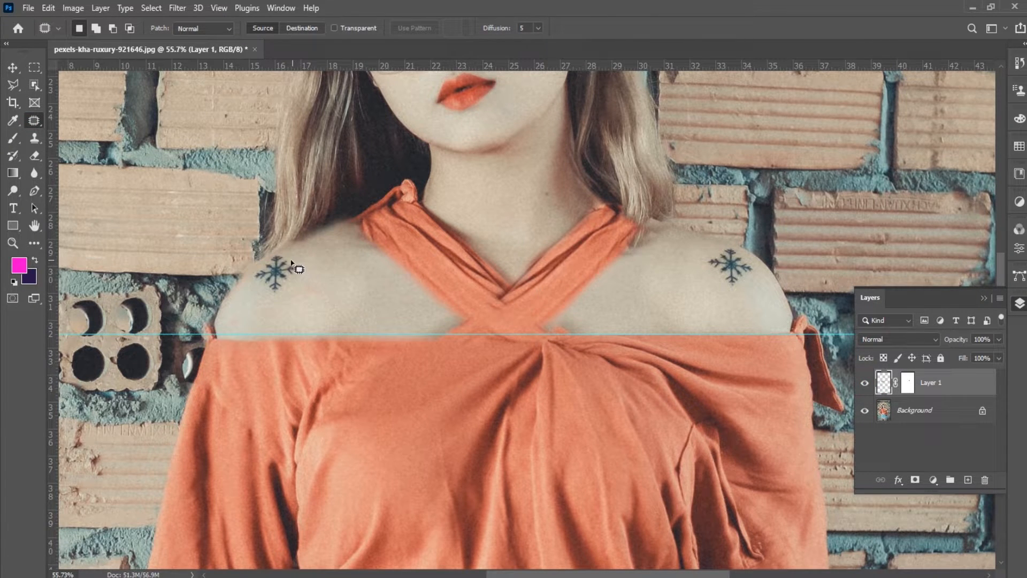
Patch the duplicated snowflake tattoo with clean skin from the same shoulder and clear the selection.
scroll(291, 262, up, 3)
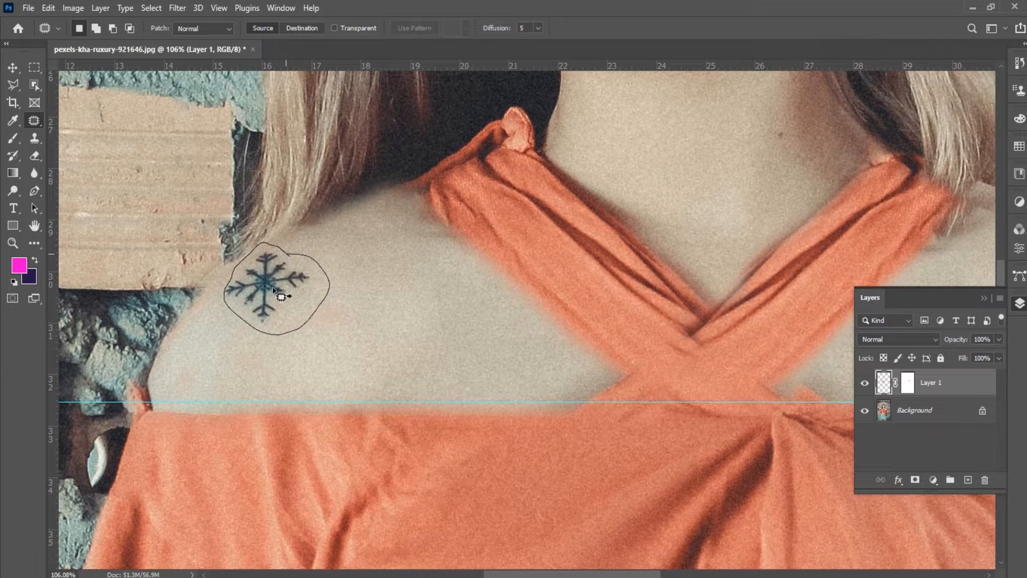
drag(278, 296, 386, 332)
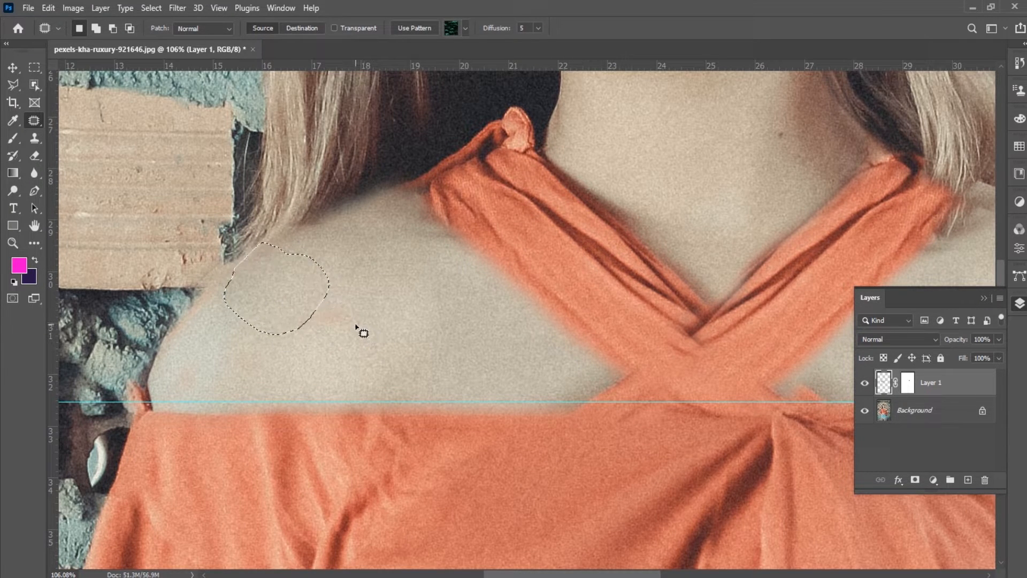
key(ctrl+d)
scroll(327, 287, down, 4)
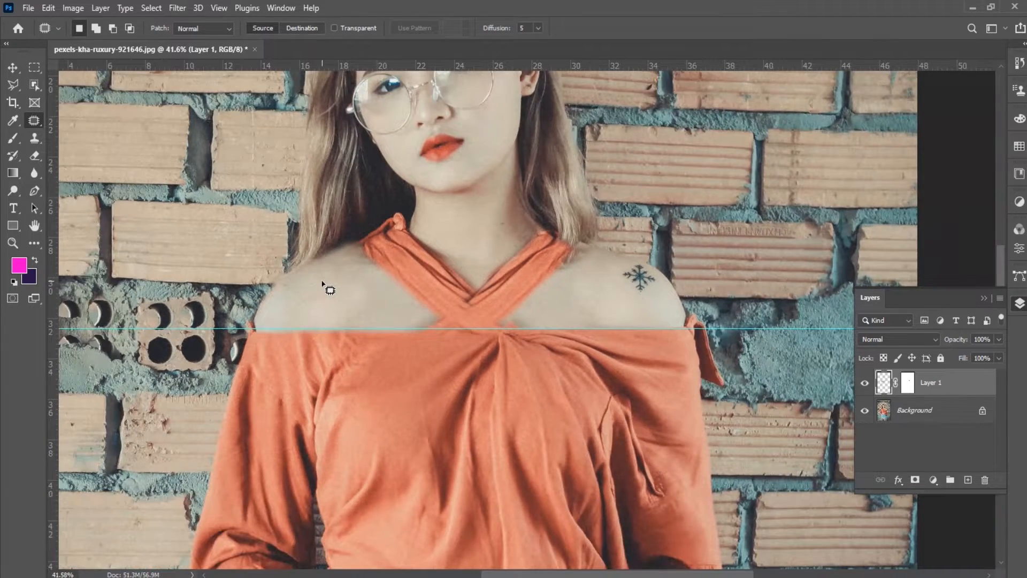
Patch the orange residue beside the strap's outer edge on the untattooed shoulder with nearby clean skin and clear the selection.
scroll(370, 262, up, 5)
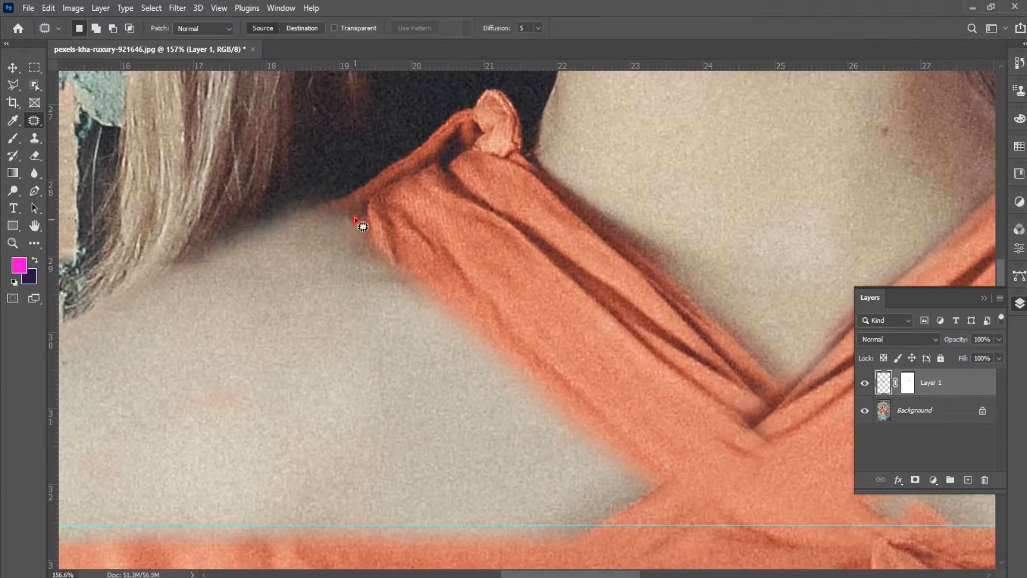
drag(348, 224, 351, 220)
mouse_move(347, 218)
mouse_down()
mouse_move(279, 237)
mouse_move(298, 254)
mouse_up()
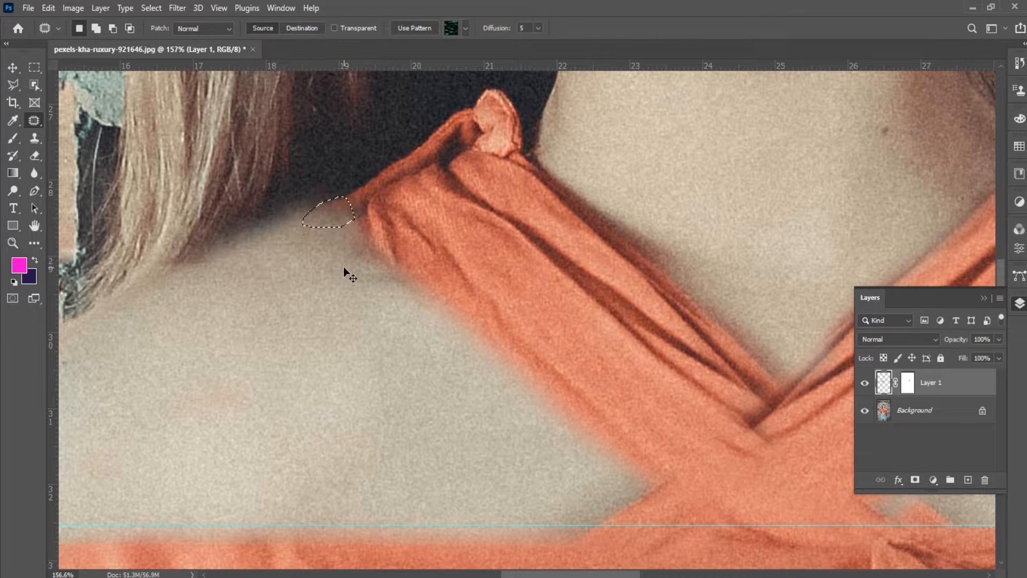
key(ctrl+d)
scroll(341, 267, down, 5)
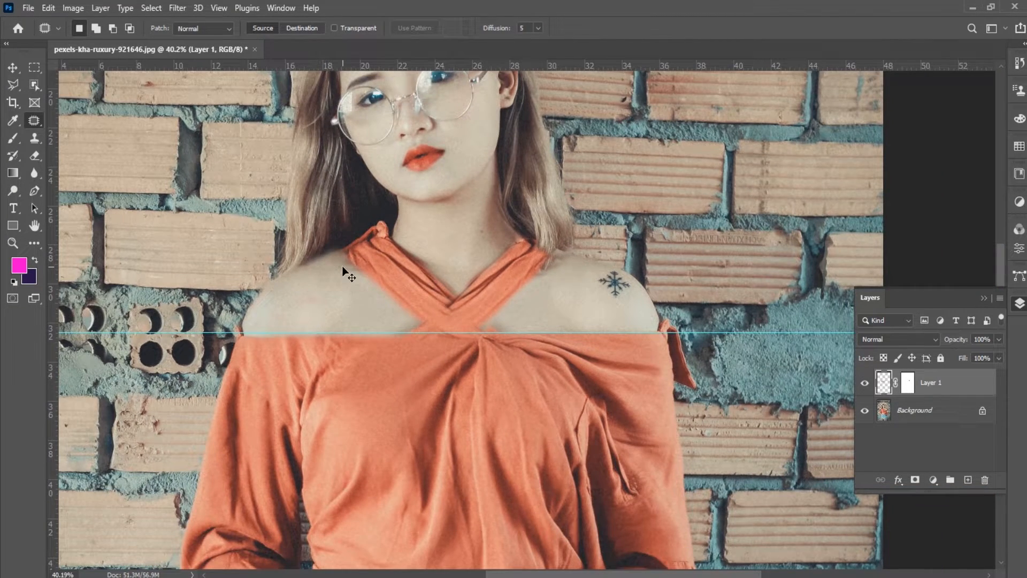
Remove the horizontal guide from the canvas with the Move tool.
scroll(343, 267, down, 4)
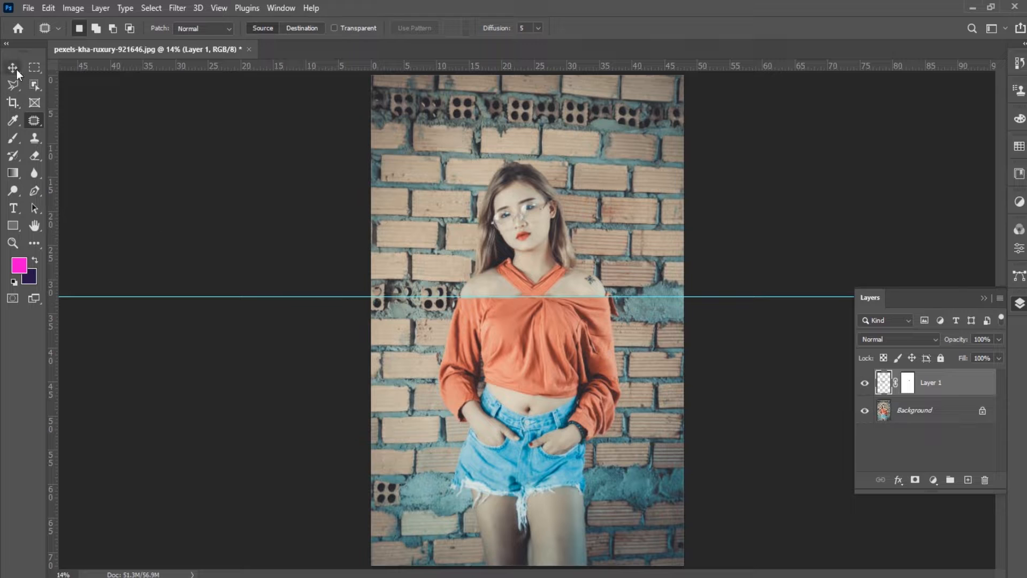
click(15, 68)
drag(269, 146, 332, 21)
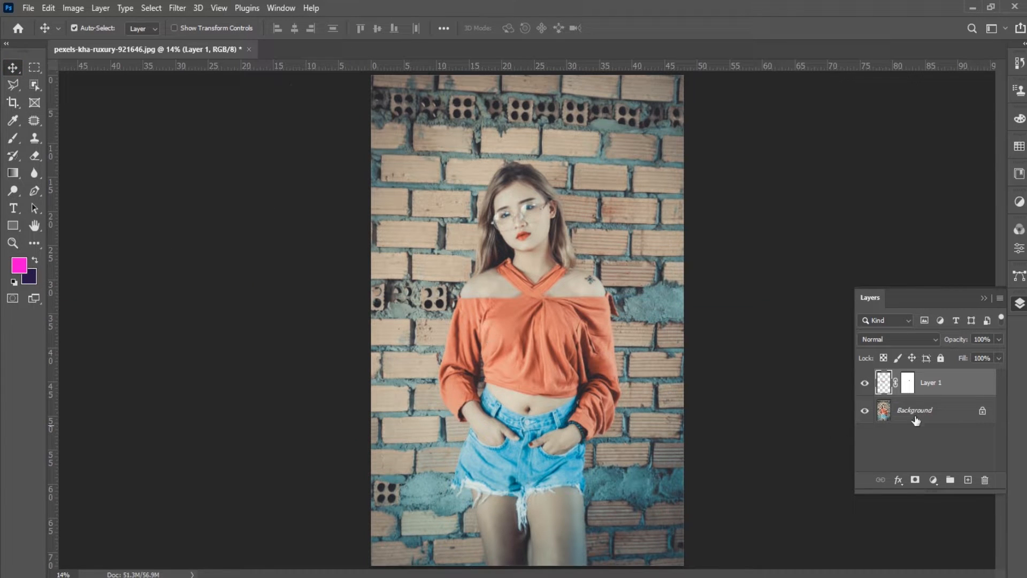
Toggle Layer 1's visibility repeatedly to compare the guide-free retouch with the original photo.
click(865, 383)
click(865, 383)
click(864, 383)
click(865, 383)
click(865, 383)
click(865, 384)
click(865, 383)
click(865, 383)
Clone blouse fabric with an 80 px Clone Stamp over the uneven gap where the strap nearest the tattoo meets the bodice.
scroll(513, 291, up, 10)
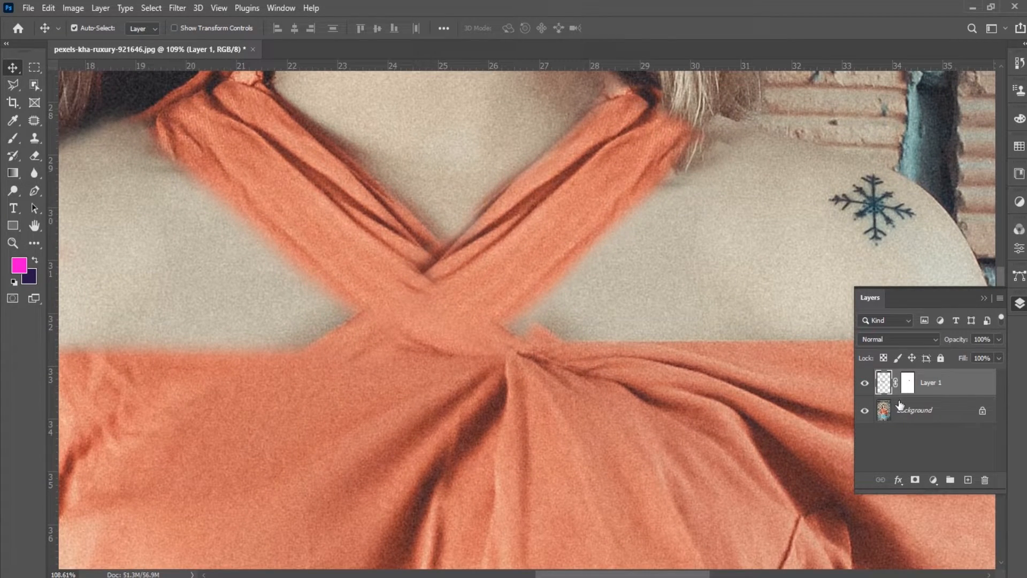
click(31, 140)
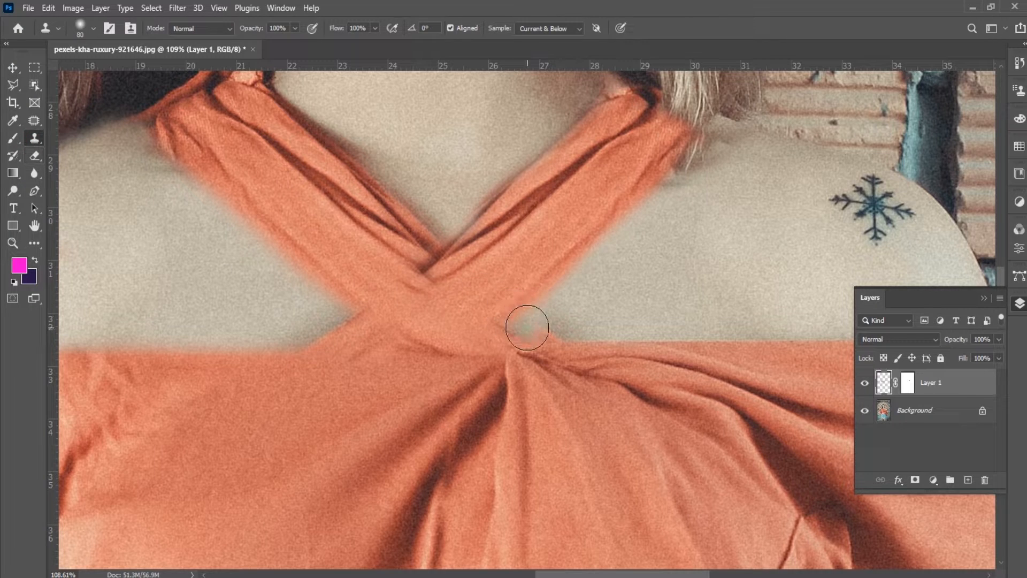
right_click(34, 141)
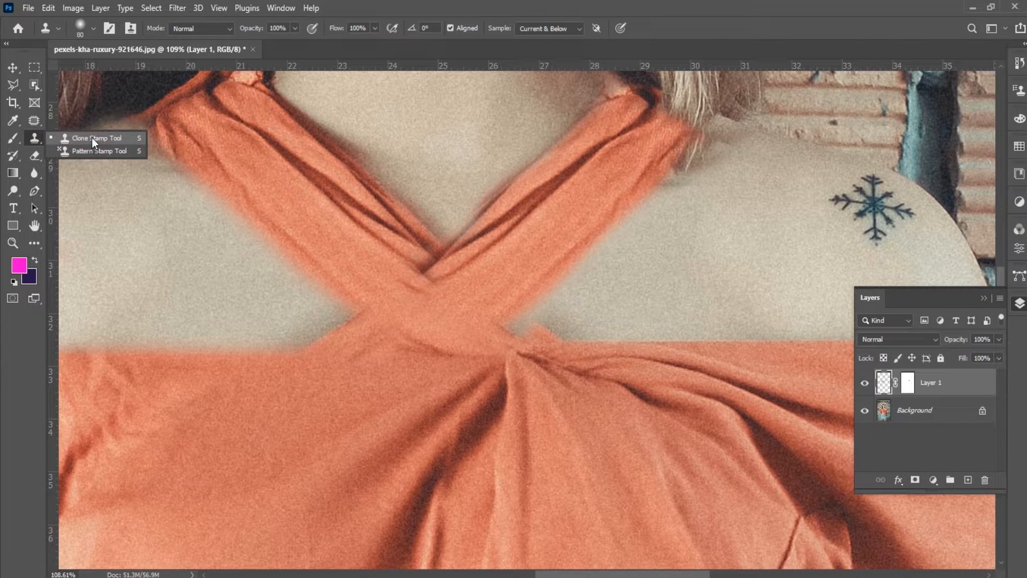
click(92, 136)
alt+click(348, 338)
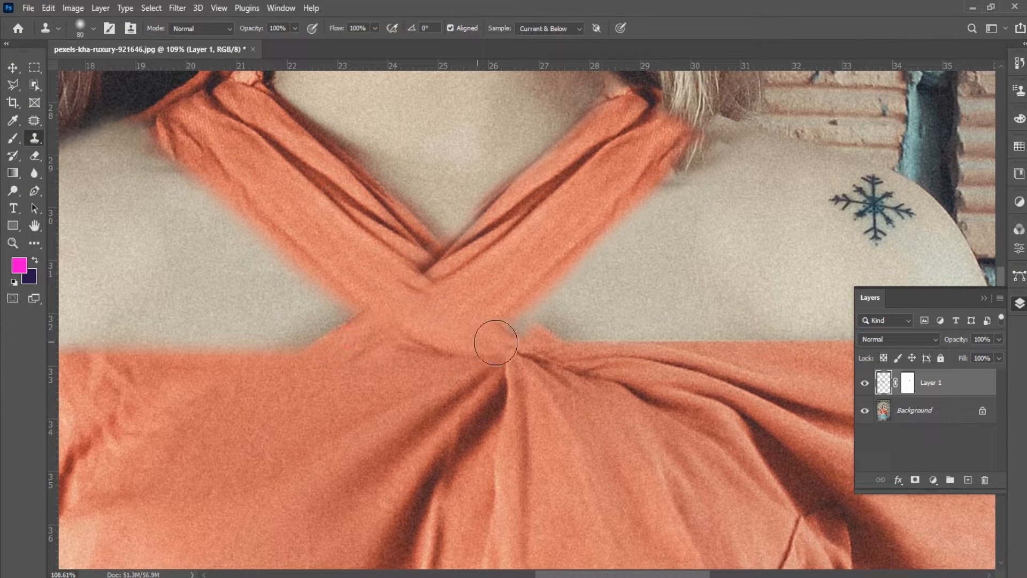
mouse_move(495, 342)
mouse_down()
mouse_move(513, 321)
mouse_move(554, 356)
mouse_up()
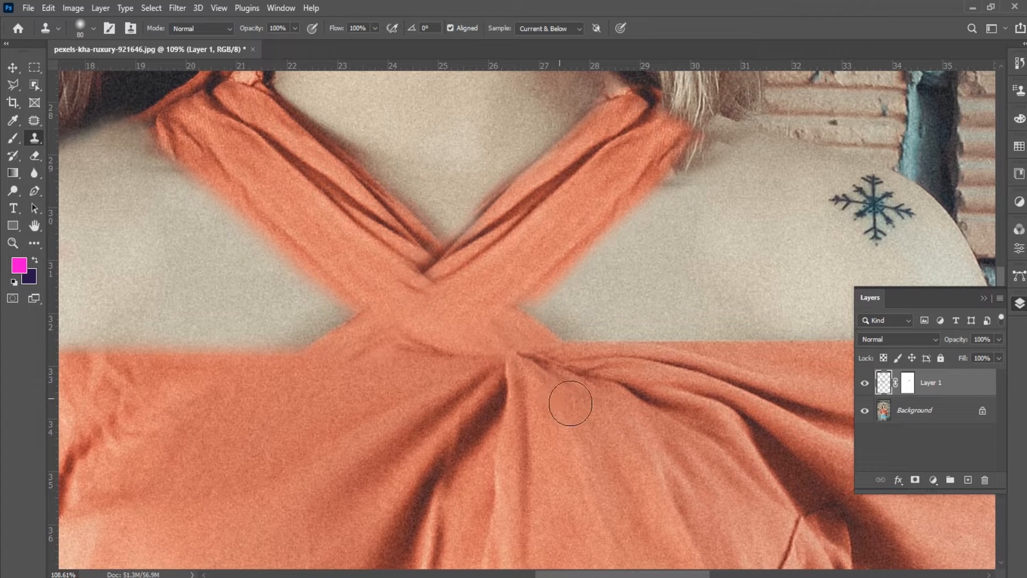
mouse_move(511, 310)
mouse_down()
mouse_move(537, 279)
mouse_move(525, 298)
mouse_up()
alt+click(354, 301)
click(521, 302)
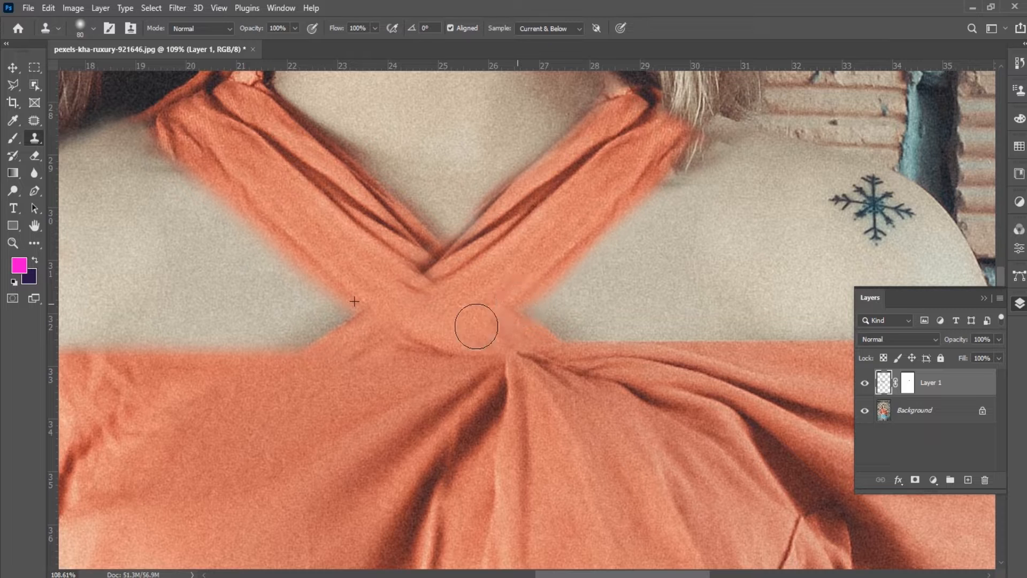
Add a new layer and clone the other strap's knotted end and folds, mirrored, onto the strap nearest the tattoo.
scroll(612, 184, down, 3)
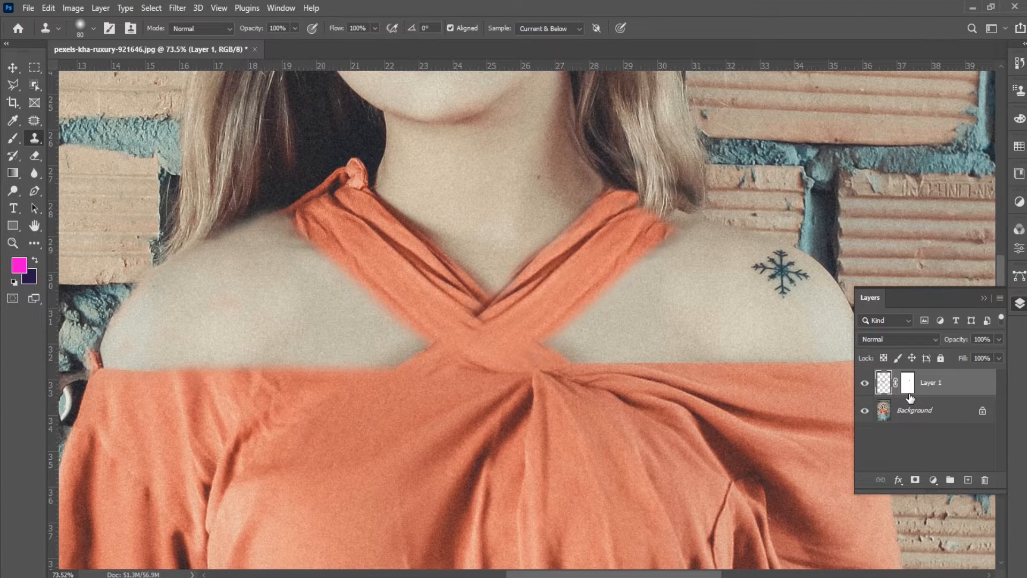
click(969, 480)
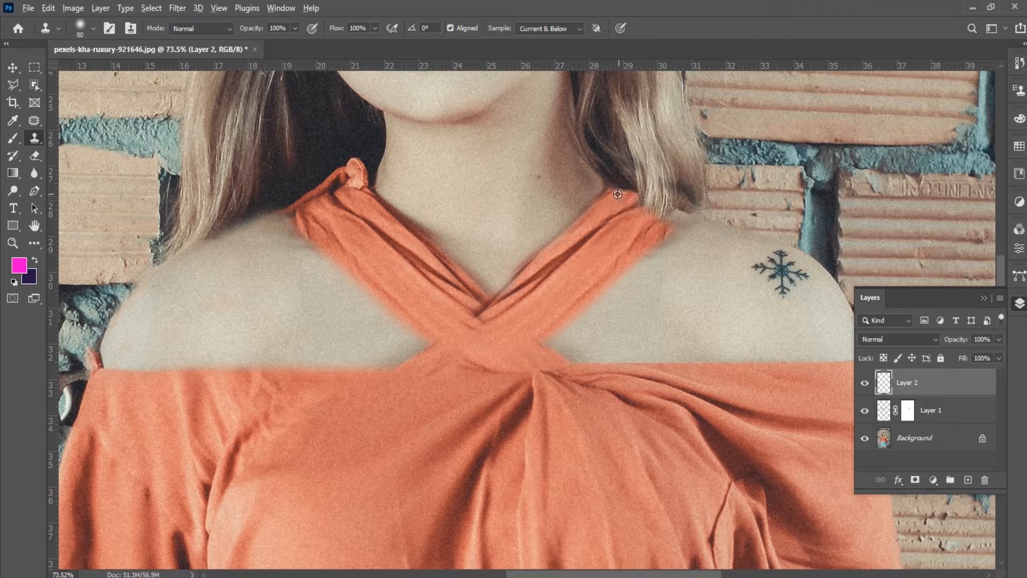
alt+click(364, 190)
mouse_move(617, 193)
mouse_down()
mouse_move(623, 181)
mouse_move(681, 213)
mouse_move(622, 251)
mouse_move(668, 208)
mouse_move(565, 301)
mouse_up()
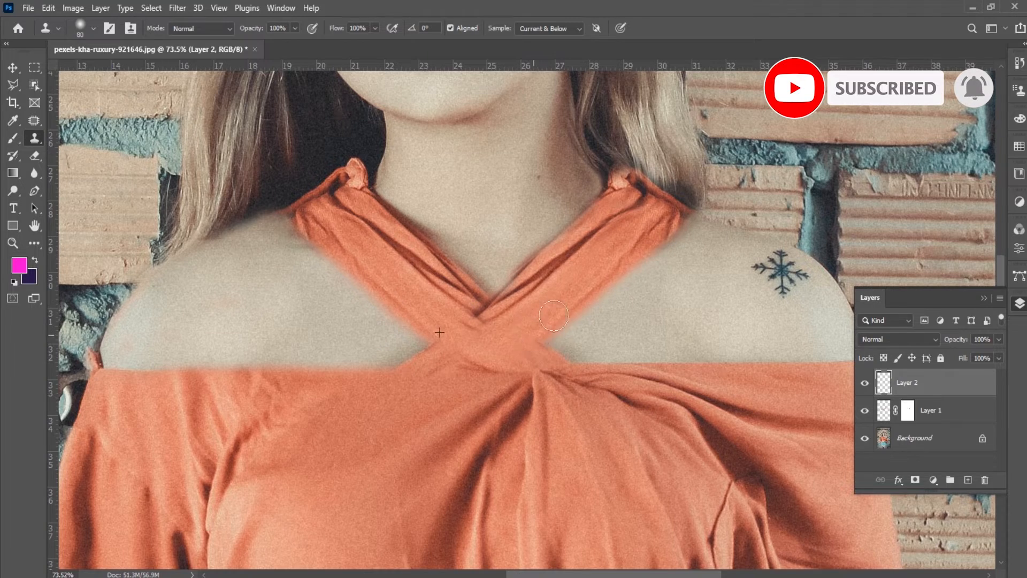
scroll(554, 315, down, 5)
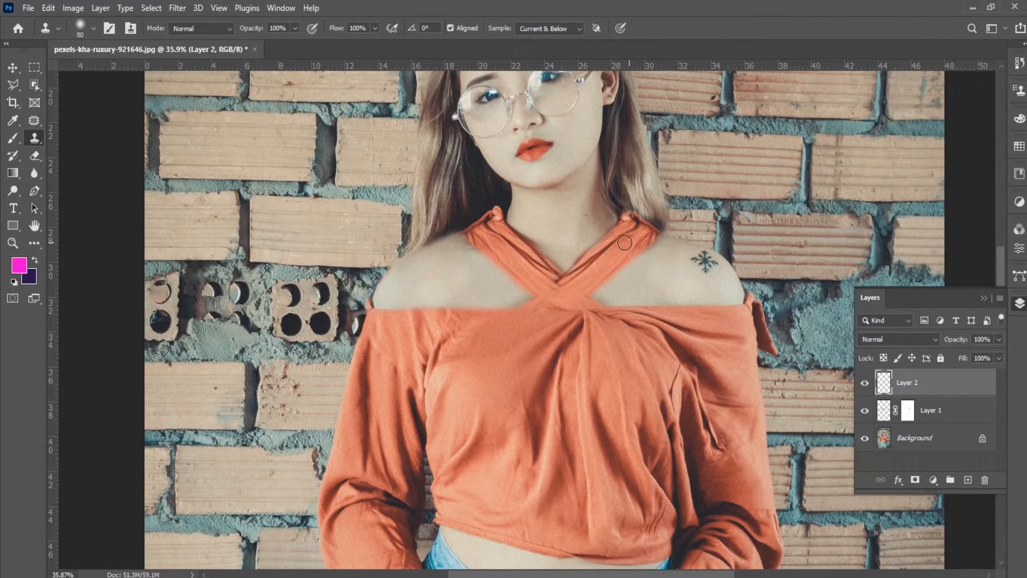
Sample clean skin from the untattooed shoulder with the Clone Stamp and reduce its brush size to 45 px.
scroll(435, 238, up, 6)
alt+click(443, 286)
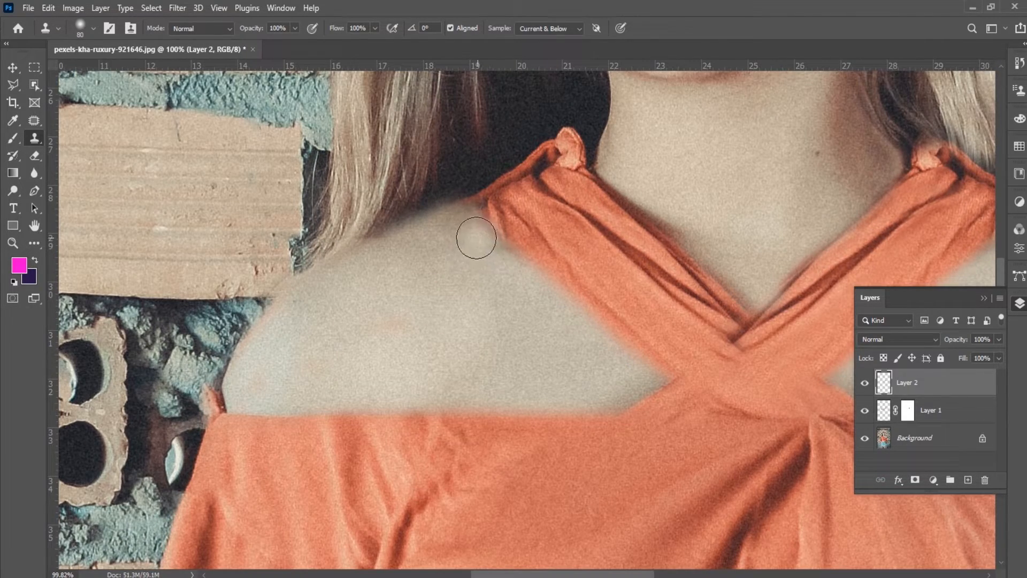
key(bracketleft)
key(bracketleft)
key(bracketleft)
key(bracketleft)
right_click(451, 253)
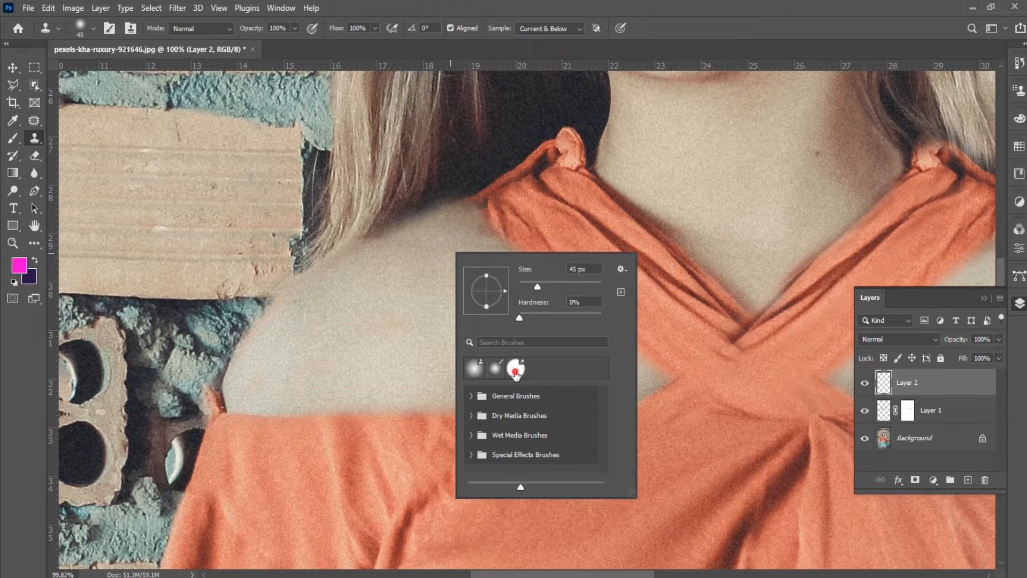
key(e)
key(Escape)
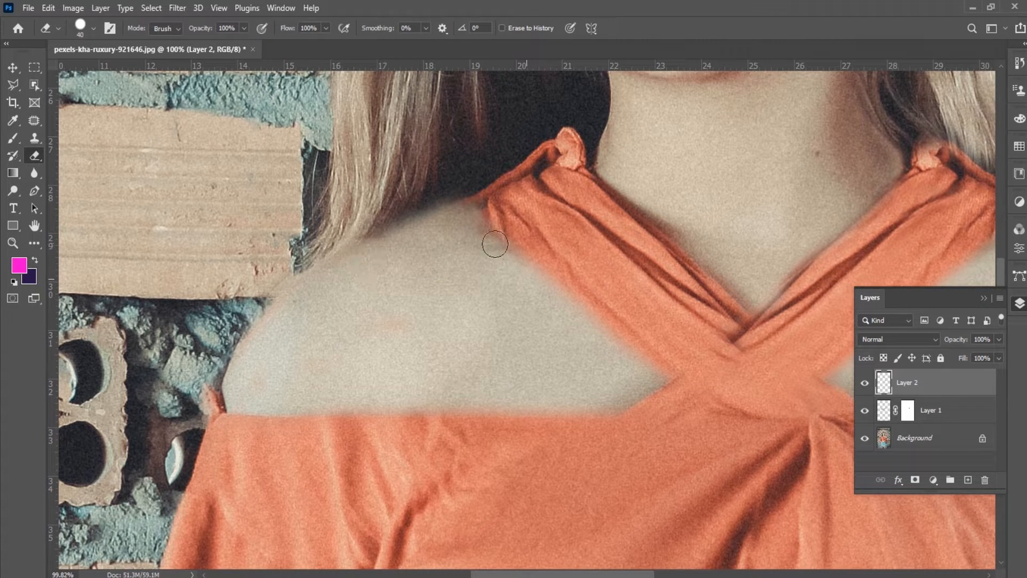
scroll(433, 259, down, 4)
scroll(596, 371, up, 5)
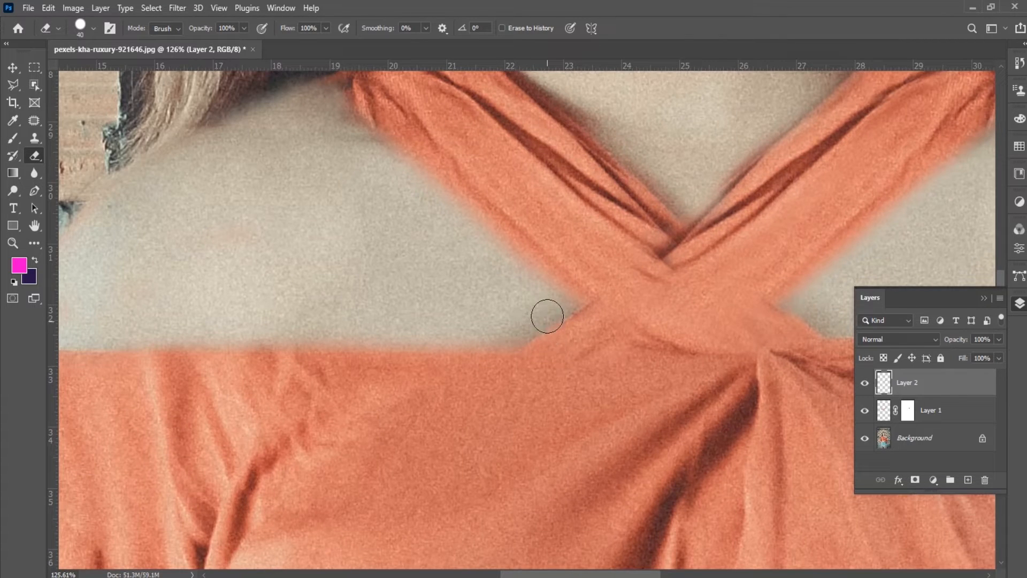
Clone clean skin over the dark edge above the bodice on the untattooed side and undo the stray dab near the strap.
click(32, 141)
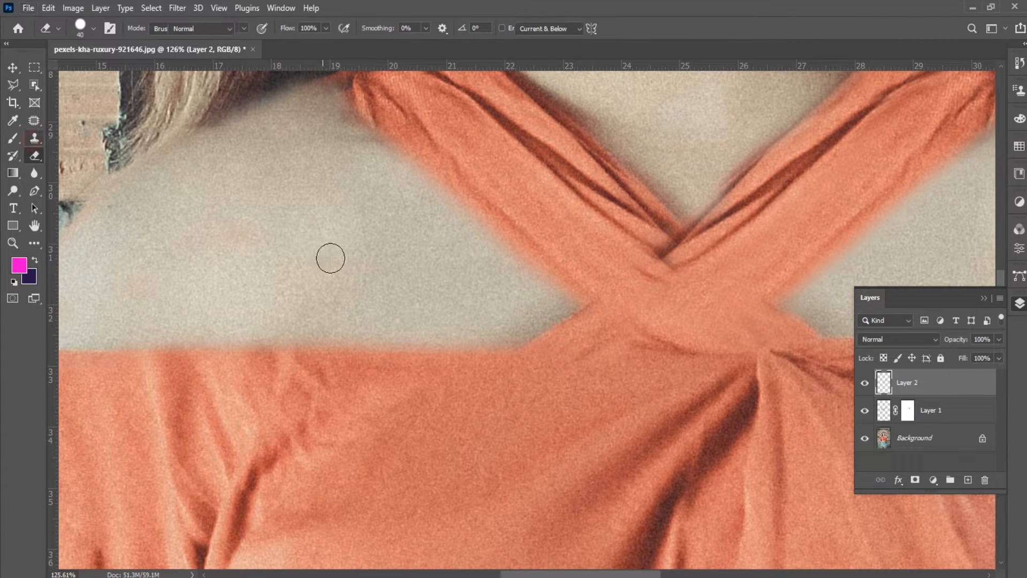
mouse_move(422, 316)
mouse_down()
mouse_move(484, 321)
mouse_move(403, 316)
mouse_move(396, 305)
mouse_up()
alt+click(482, 293)
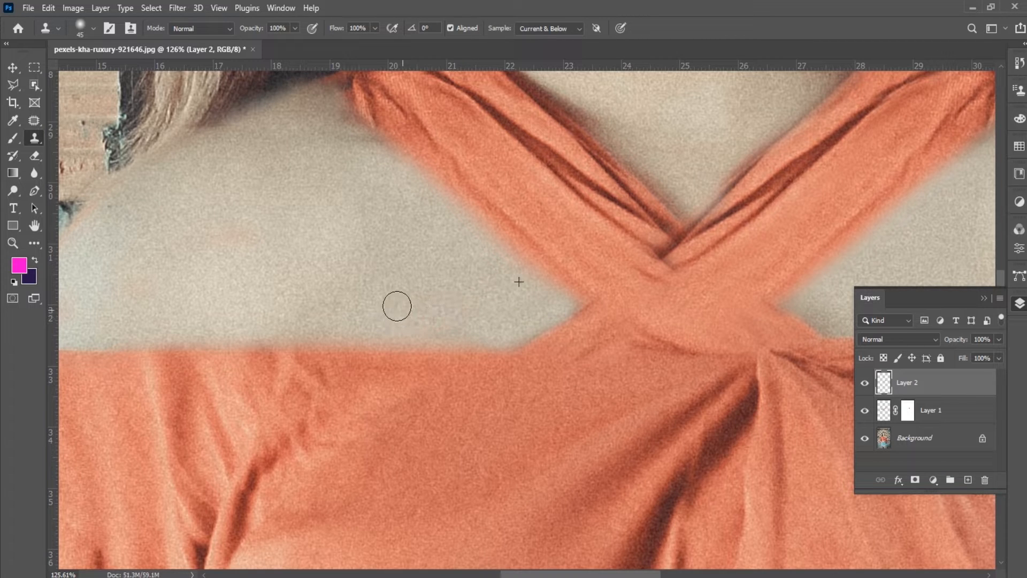
click(336, 148)
key(ctrl+z)
Clone clean skin over the shadow beside the strap crossing on the tattooed side, along the bodice's upper edge.
scroll(364, 213, down, 5)
scroll(639, 282, up, 4)
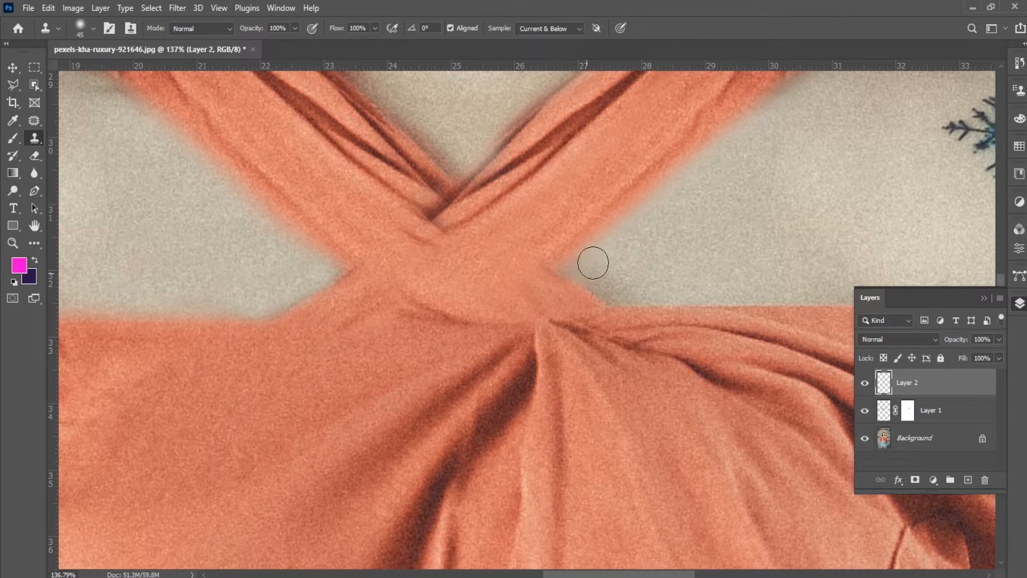
drag(587, 268, 600, 292)
alt+click(591, 285)
mouse_move(650, 292)
mouse_down()
mouse_move(633, 276)
mouse_move(629, 293)
mouse_up()
alt+click(713, 266)
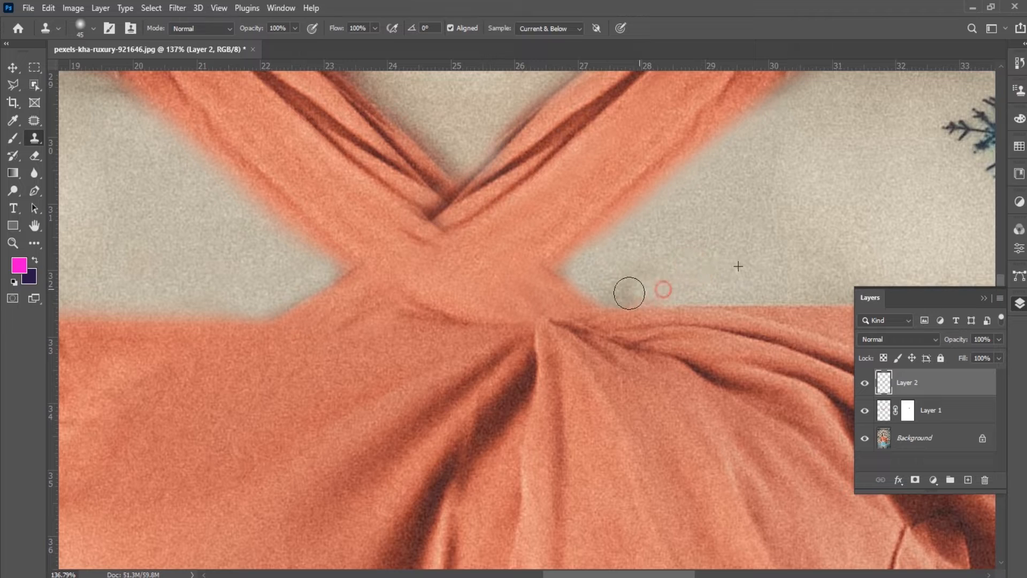
Clone lighter hair strands over the dark area above the newly cloned strap end, undoing the stroke that does not fit.
scroll(669, 279, down, 3)
scroll(717, 203, up, 2)
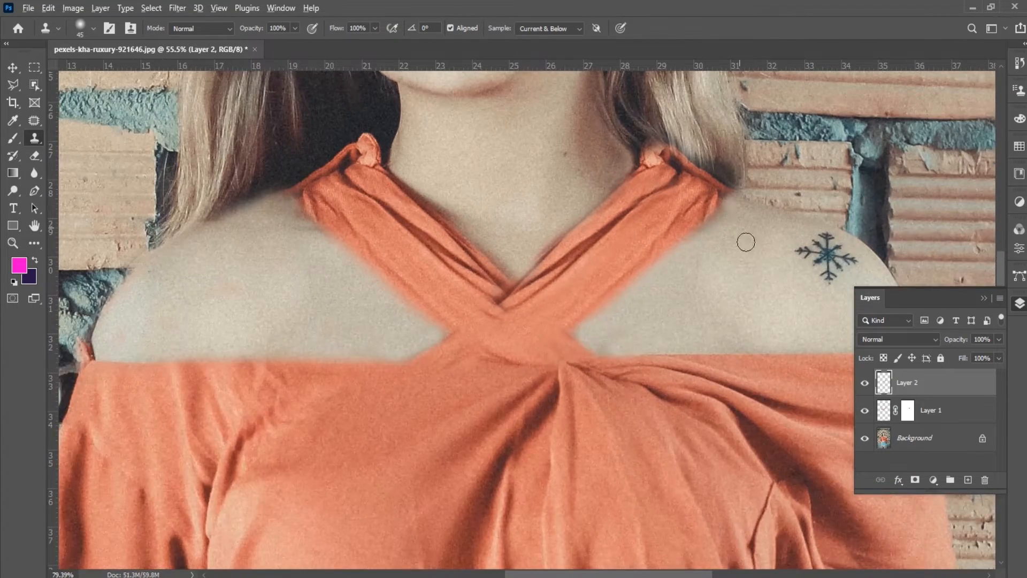
scroll(728, 252, up, 3)
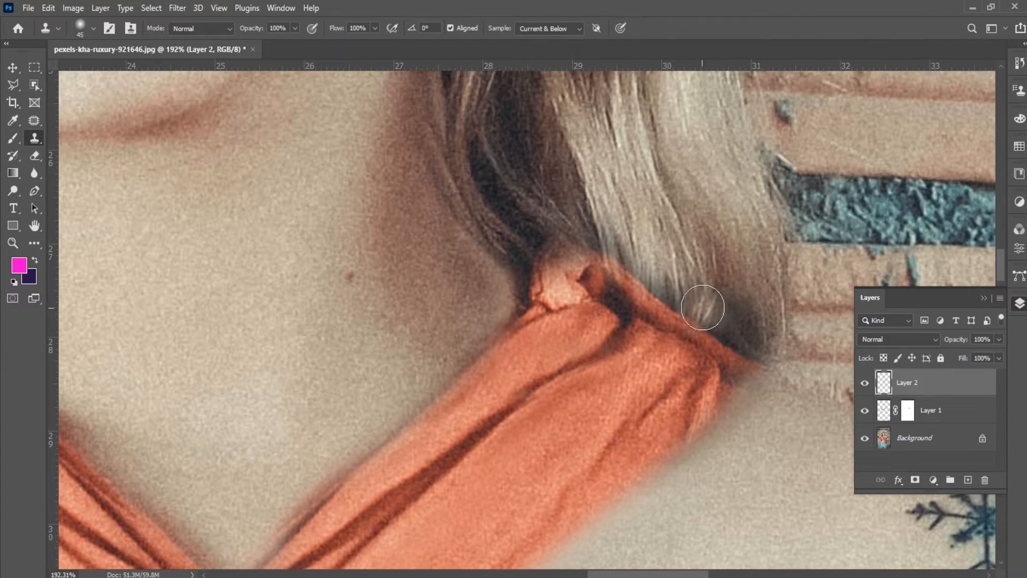
mouse_move(706, 302)
mouse_down()
mouse_move(664, 292)
mouse_move(691, 303)
mouse_move(731, 236)
mouse_up()
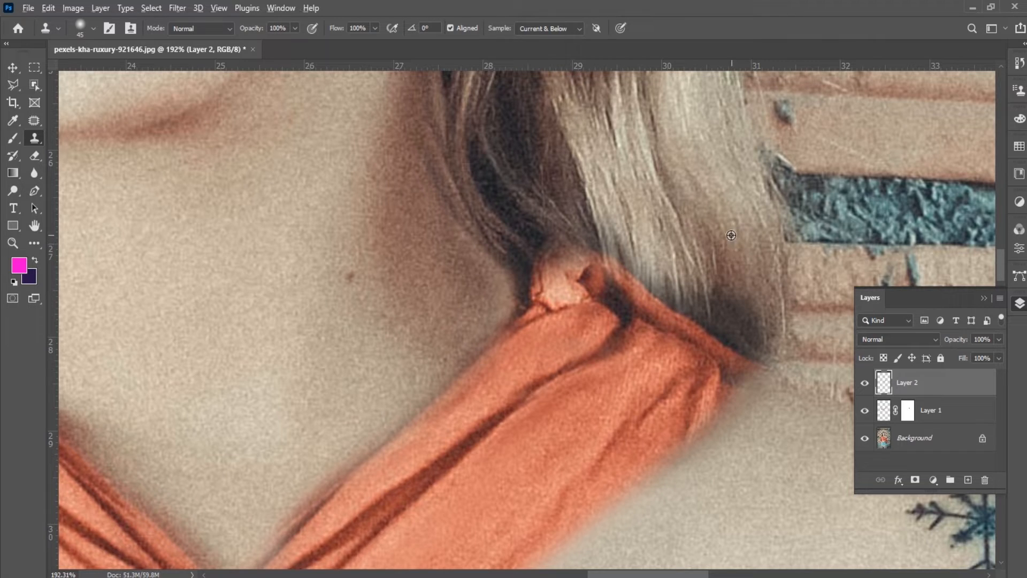
alt+click(688, 273)
mouse_move(696, 301)
mouse_down()
mouse_move(691, 308)
mouse_move(756, 332)
mouse_move(725, 307)
mouse_move(743, 358)
mouse_up()
key(ctrl+z)
alt+click(723, 273)
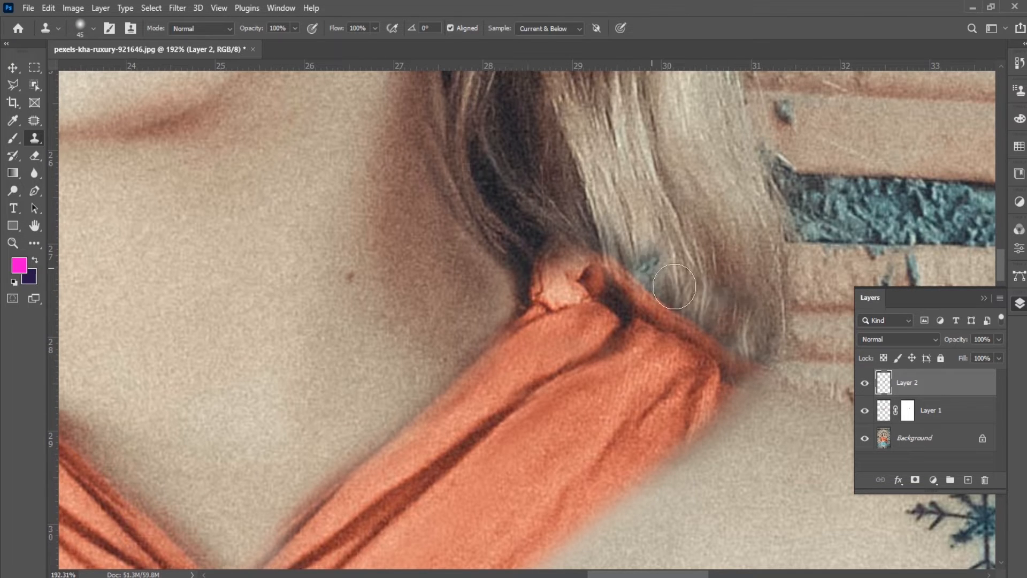
Group the retouch layers above the Background and toggle the group's visibility to compare the finished top with the original.
key(ctrl+0)
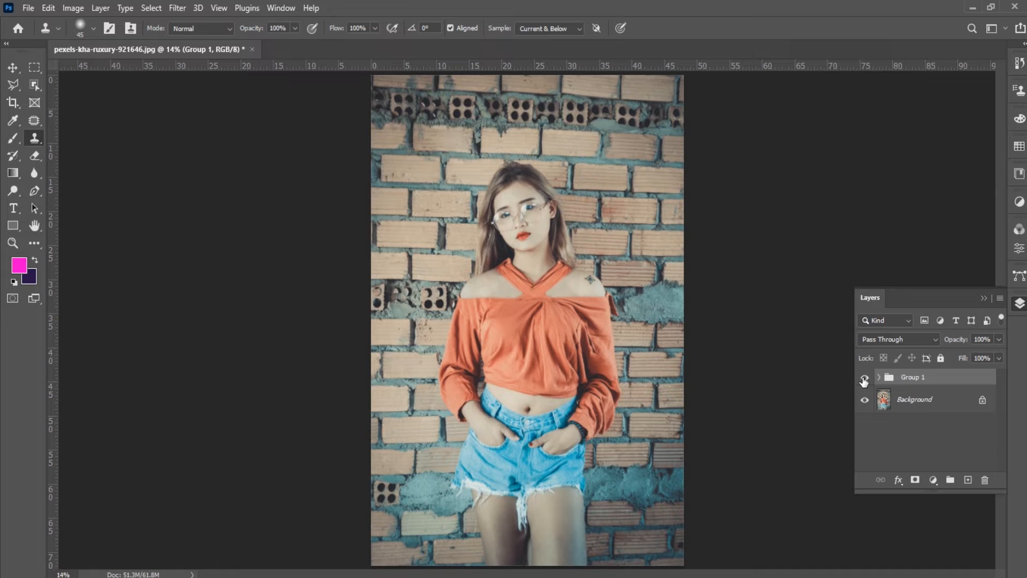
click(864, 377)
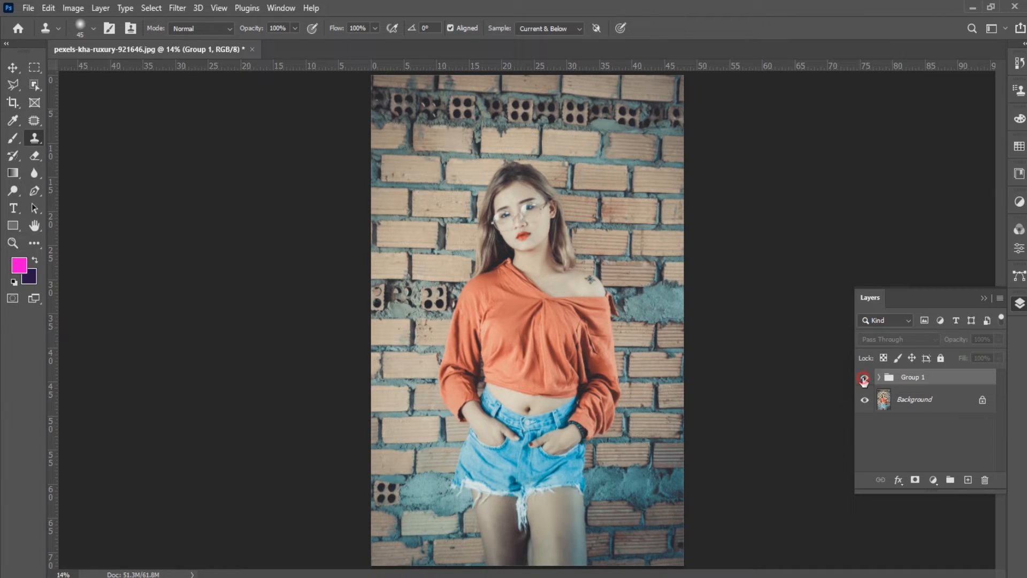
click(864, 378)
click(864, 378)
click(864, 377)
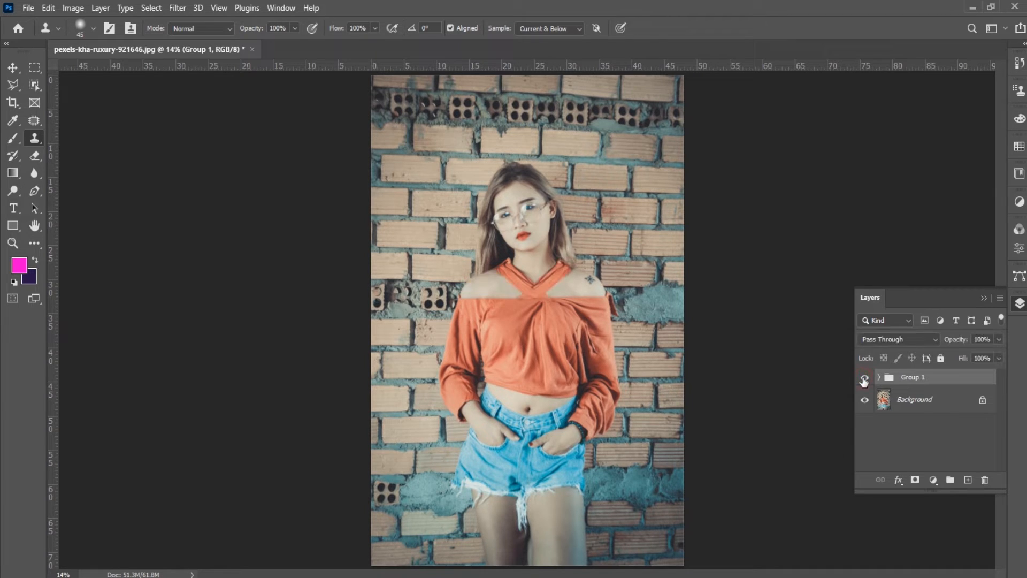
click(864, 378)
click(864, 378)
click(864, 377)
click(864, 378)
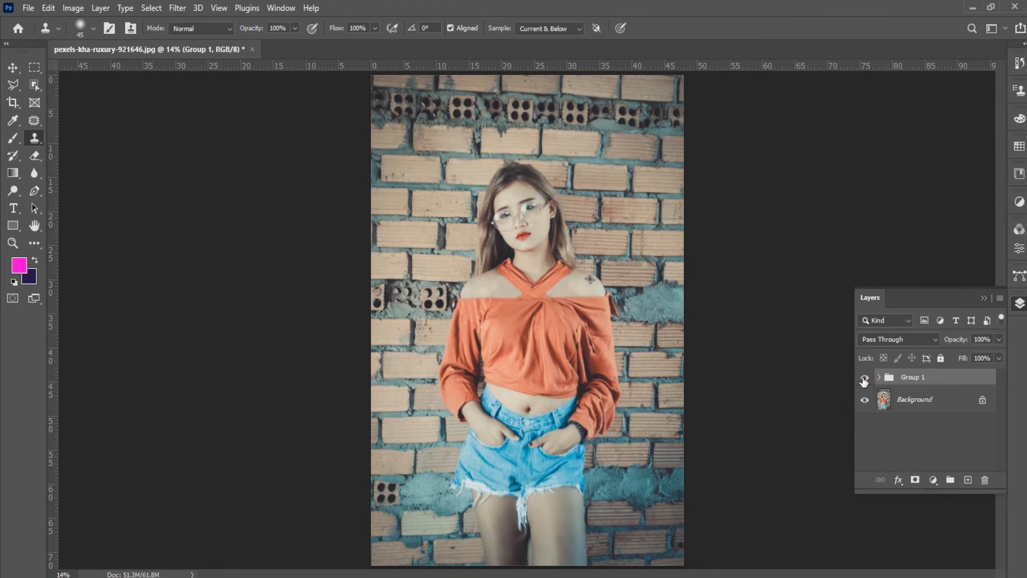